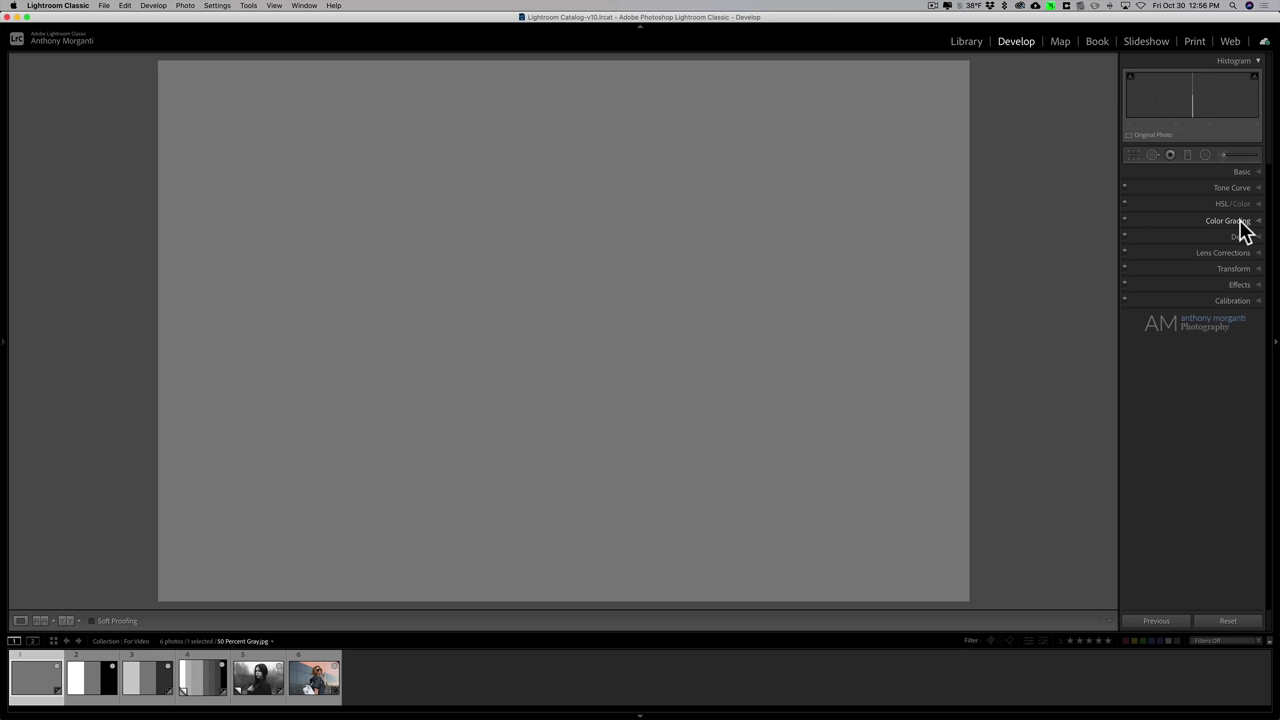
- Expand the Color Grading settings, view the Shadows, Midtones, Highlights and Global wheels individually, and return to the combined three-wheel view
left_click(1240, 222)
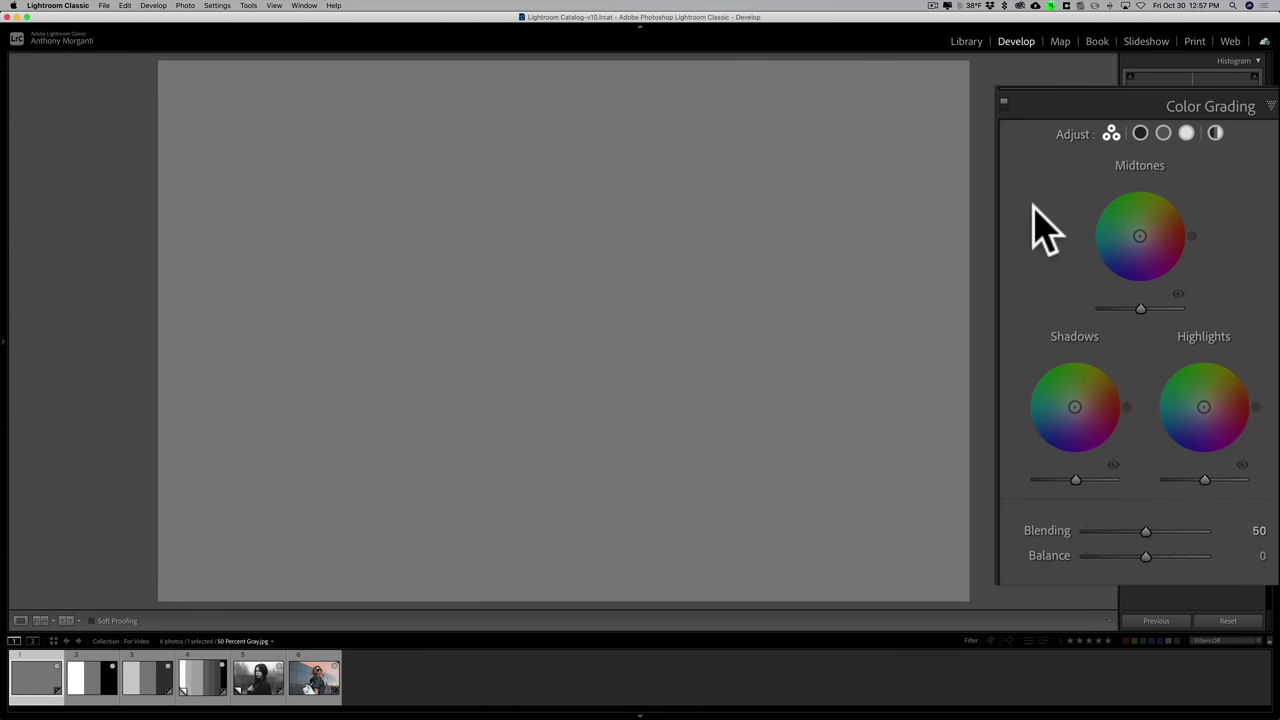
left_click(1140, 133)
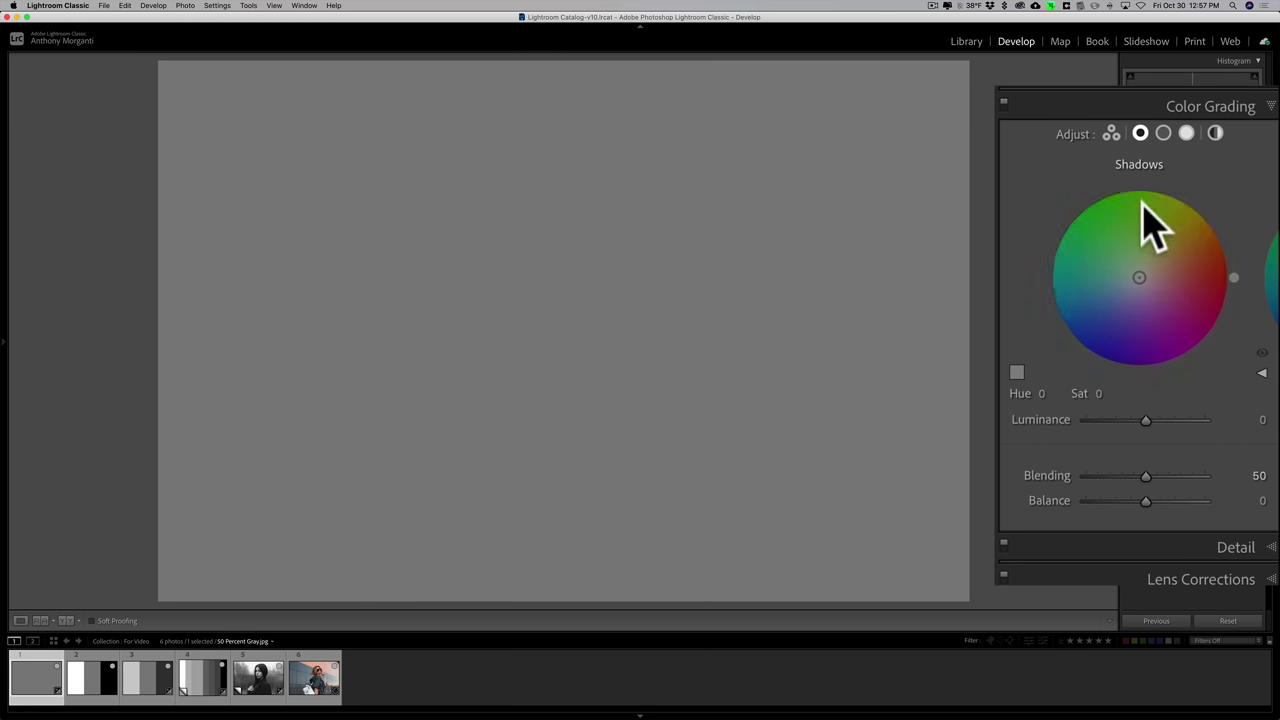
left_click(1164, 134)
left_click(1187, 134)
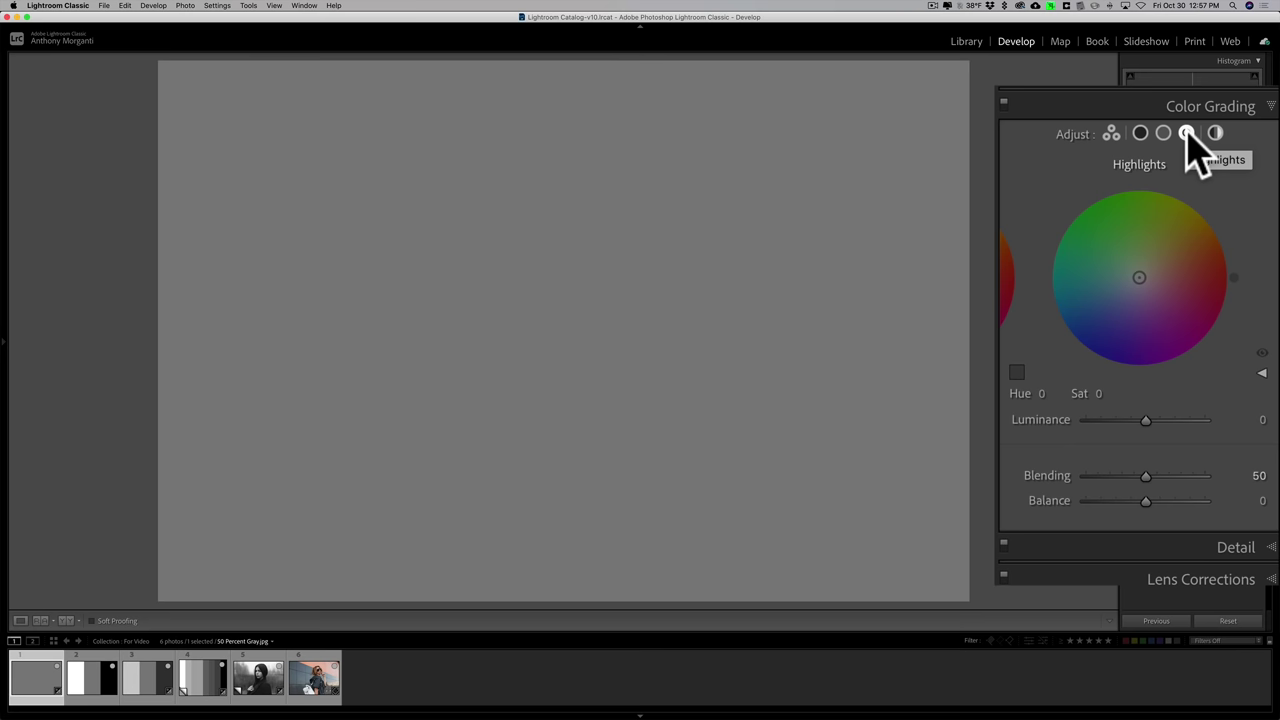
left_click(1215, 133)
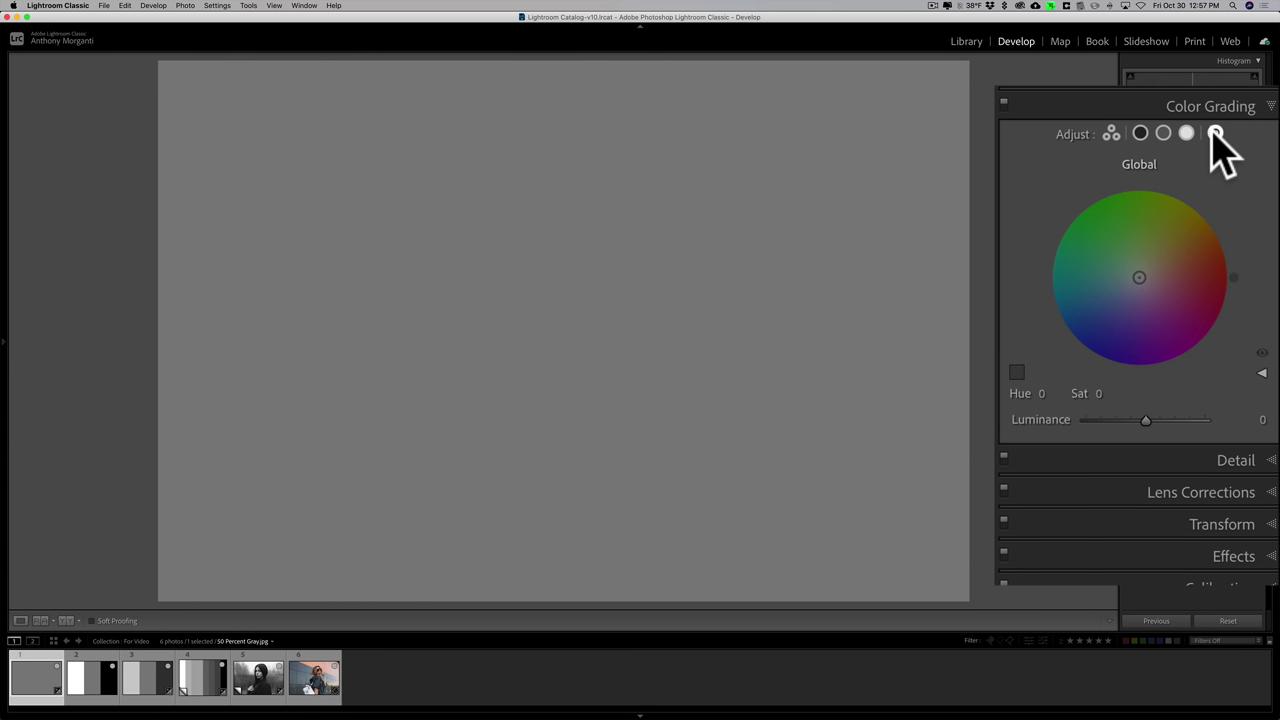
left_click(1111, 134)
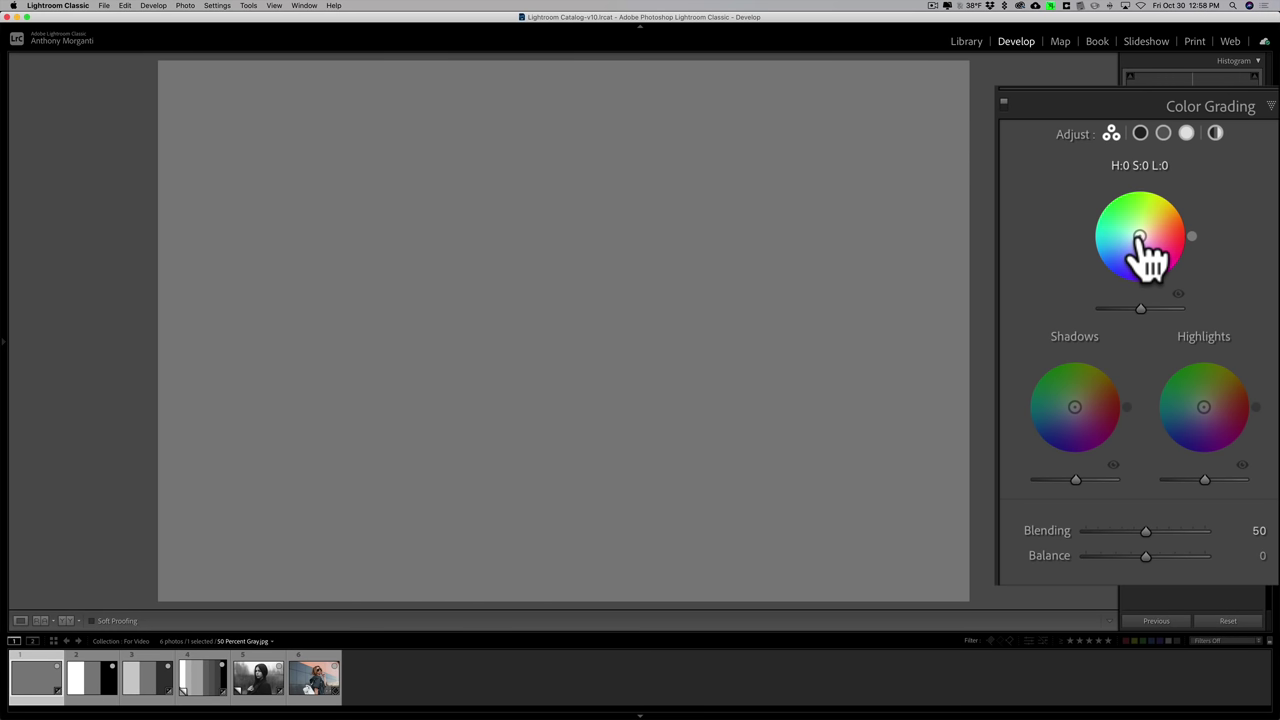
- Tint the midtones of 50 Percent Gray.jpg yellow with hue 60 and saturation 100
left_click_drag(1140, 237, 1158, 204)
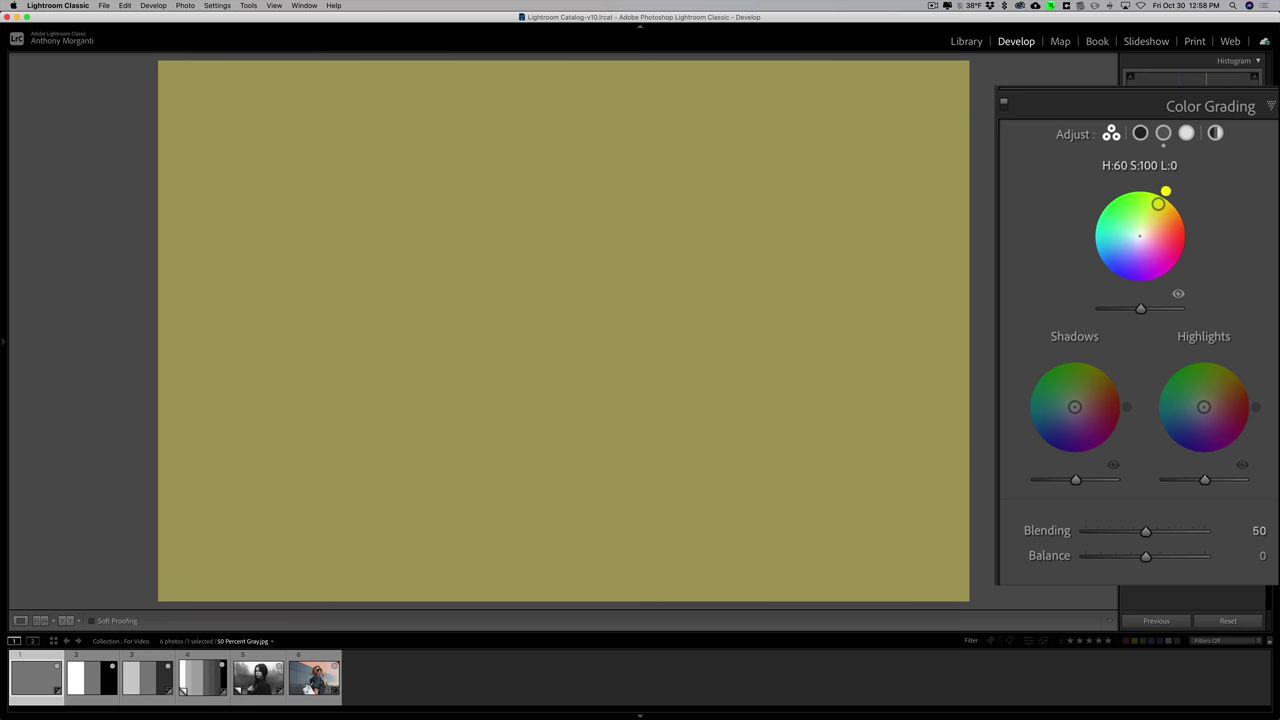
mouse_move(1158, 204)
left_mouse_down()
mouse_move(1147, 224)
mouse_move(1158, 204)
left_mouse_up()
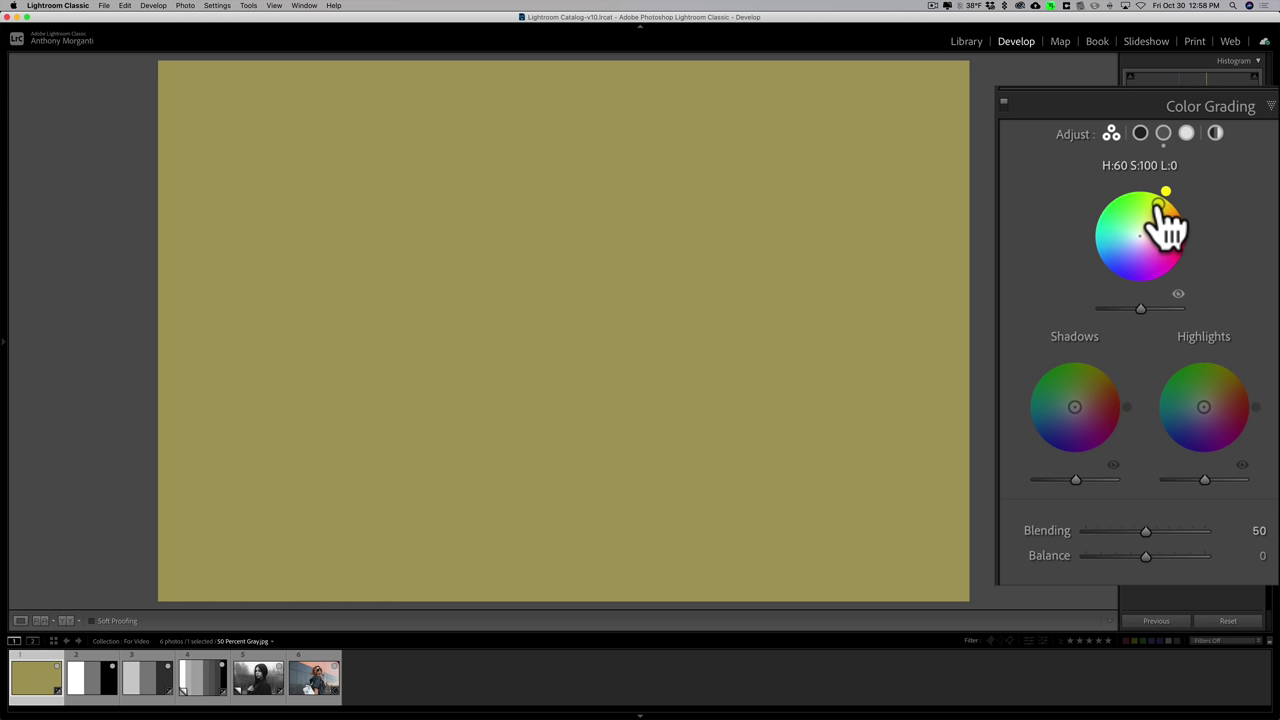
mouse_move(1159, 205)
left_mouse_down()
mouse_move(1151, 216)
mouse_move(1159, 205)
left_mouse_up()
mouse_move(1160, 201)
left_mouse_down()
mouse_move(1134, 194)
mouse_move(1160, 202)
left_mouse_up()
left_click_drag(1157, 204, 1158, 204)
left_click_drag(1157, 203, 1158, 204)
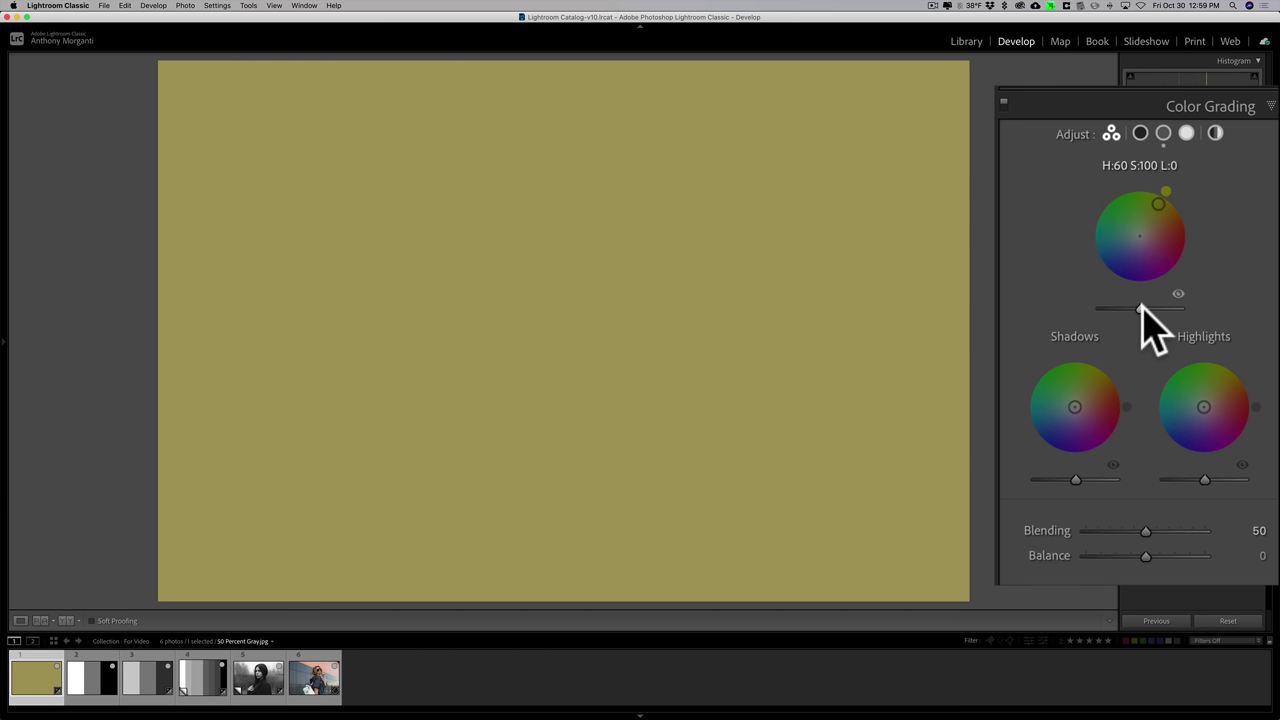
- Try the midtones luminance at +100 and at a darker setting, and reset it to 0
left_click_drag(1141, 309, 1190, 310)
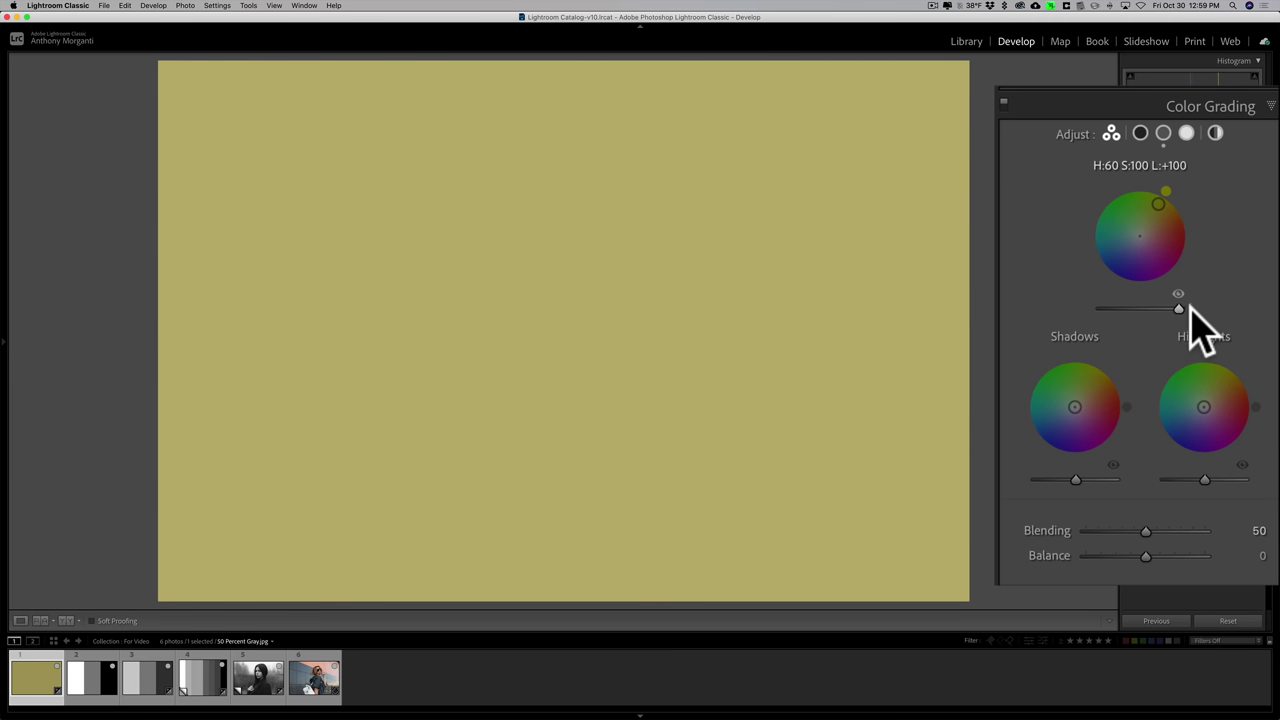
left_click_drag(1189, 309, 1131, 309)
double_click(1143, 309)
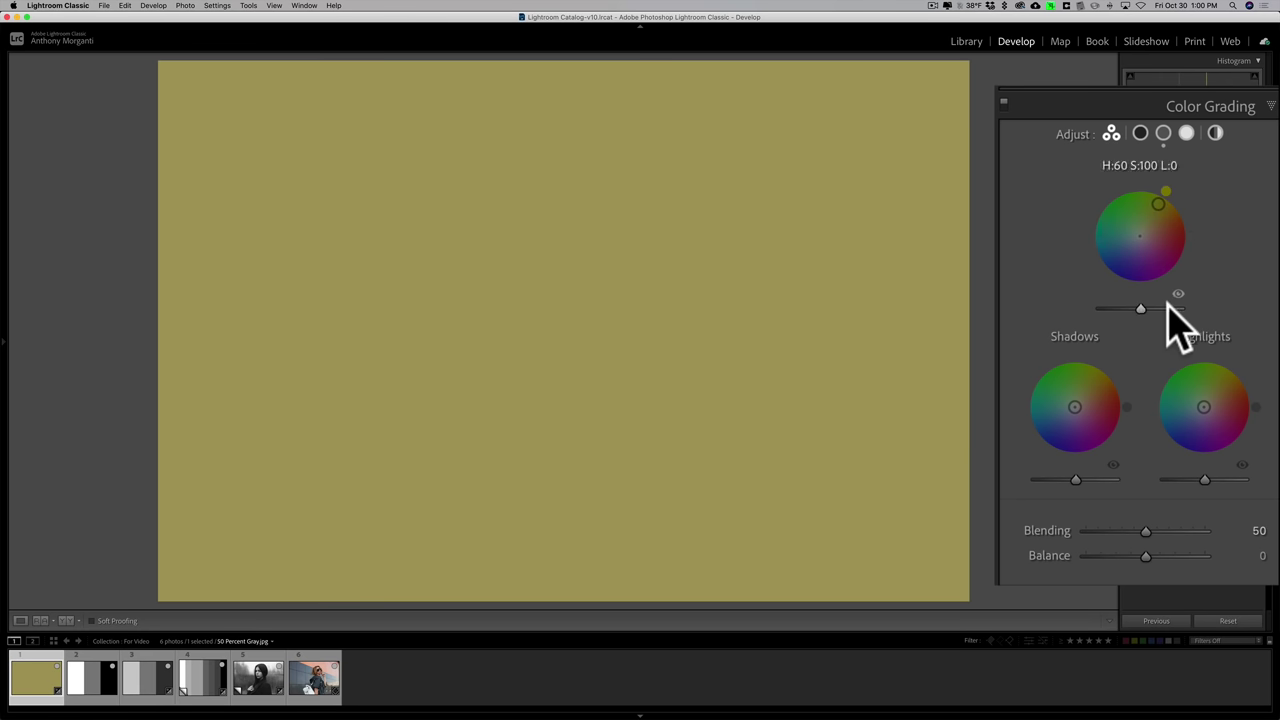
- Turn the midtones adjustment off and on again to compare, and reset the midtones wheel
left_click(1178, 295)
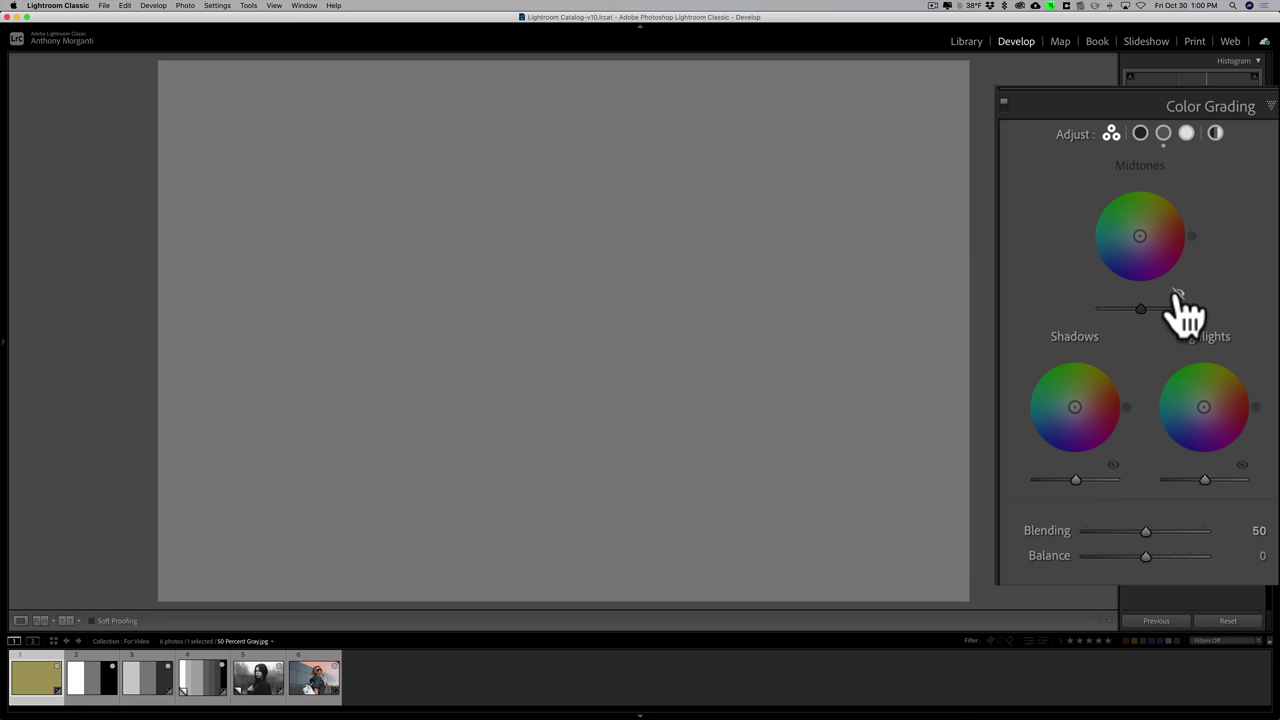
left_click(1178, 295)
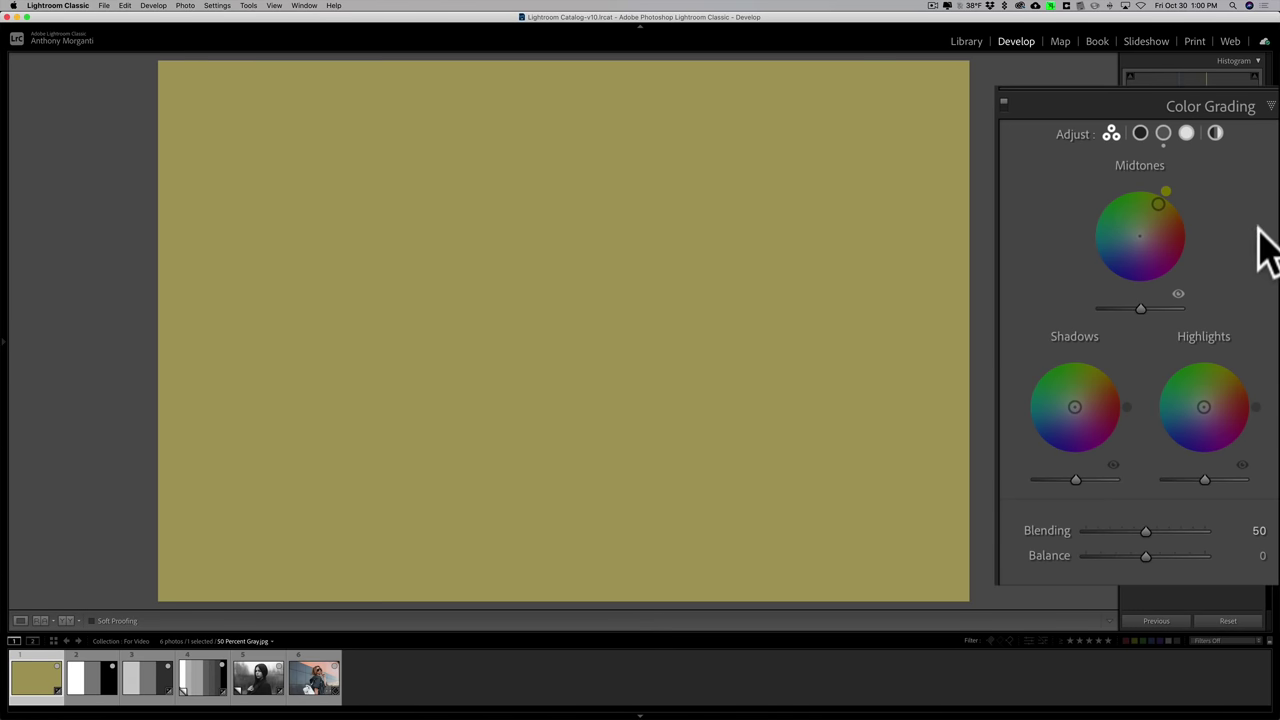
double_click(1143, 176)
- Give the midtones of the gray image an orange tint, and reset the midtones to neutral
left_click_drag(1141, 231, 1159, 214)
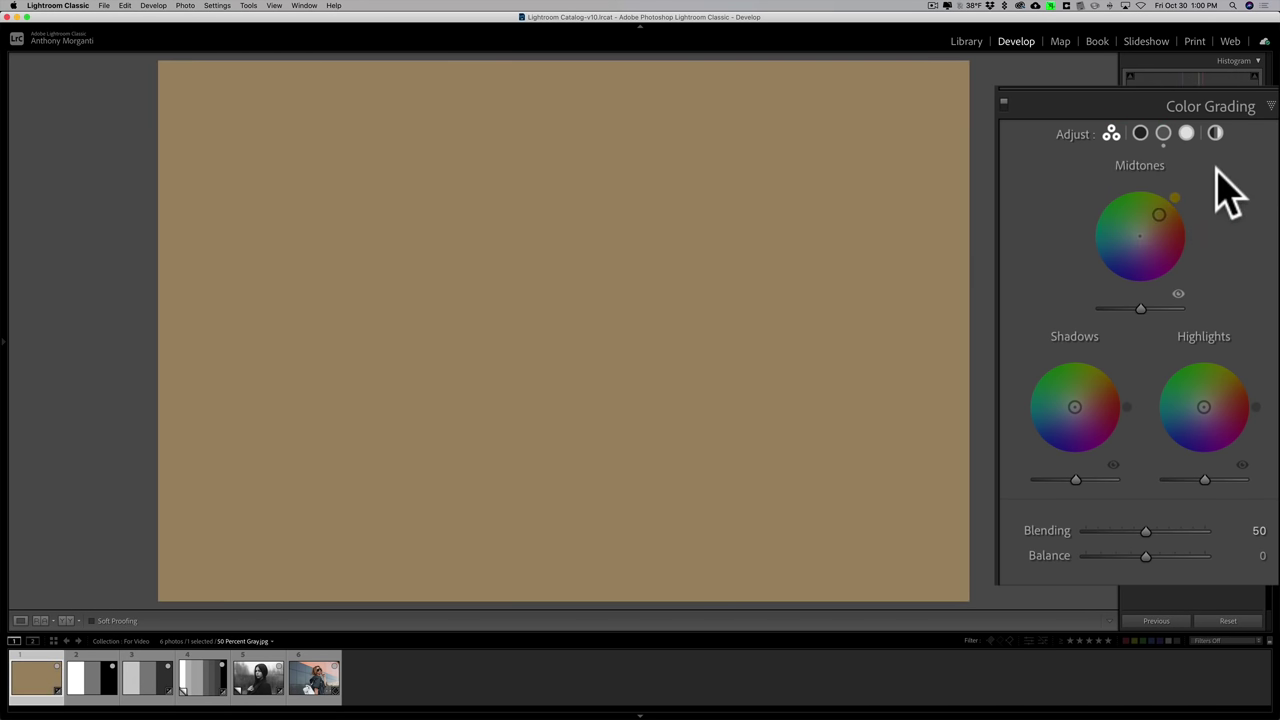
key("alt")
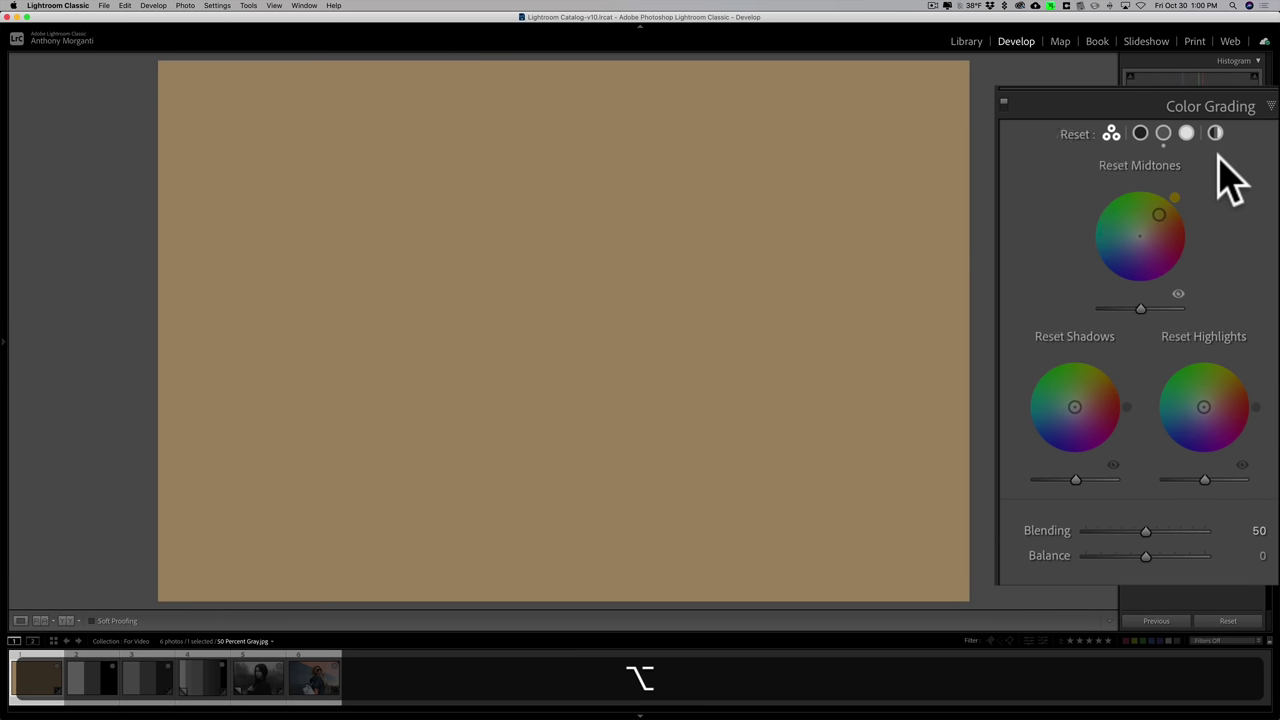
key("alt")
key("alt")
left_click(1150, 166, "alt")
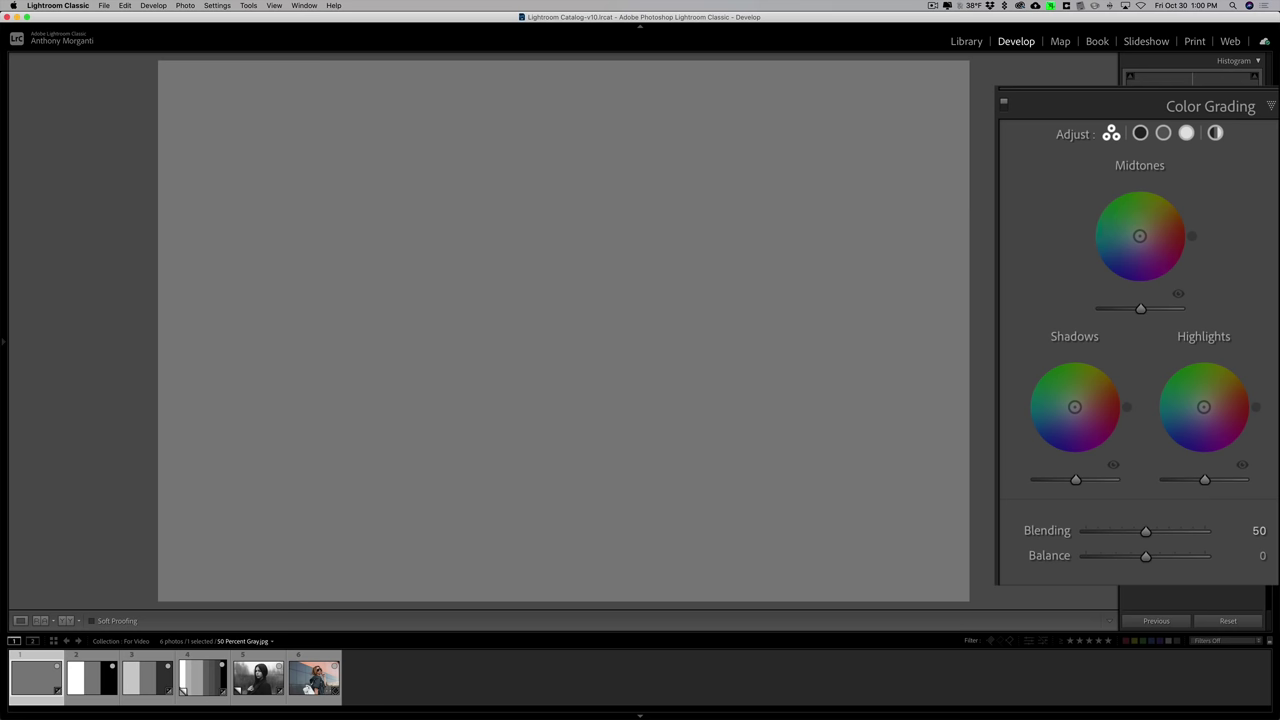
- On Monochrome Bars.tif, try a yellow tint in the shadows and another in the highlights, resetting each wheel
left_click(90, 678)
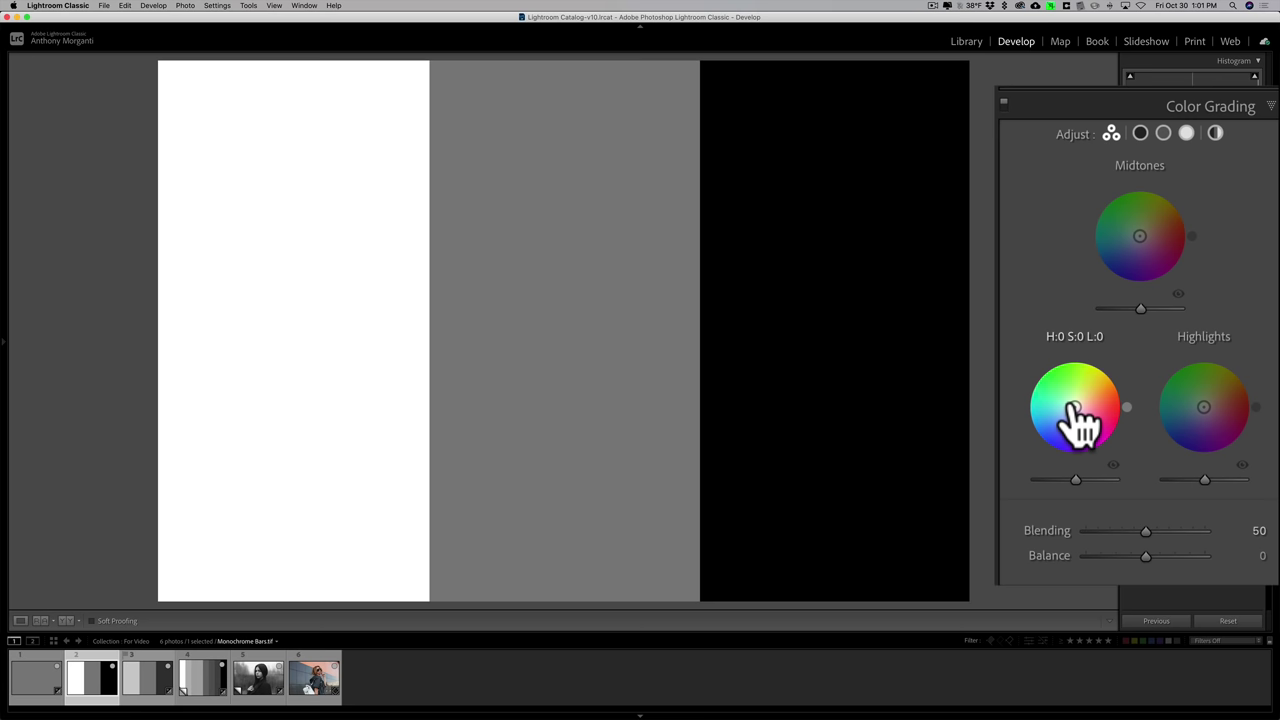
left_click_drag(1074, 406, 1097, 382)
mouse_move(1090, 391)
left_mouse_down()
mouse_move(1102, 382)
mouse_move(1080, 398)
mouse_move(1100, 379)
mouse_move(1076, 400)
left_mouse_up()
double_click(1066, 337)
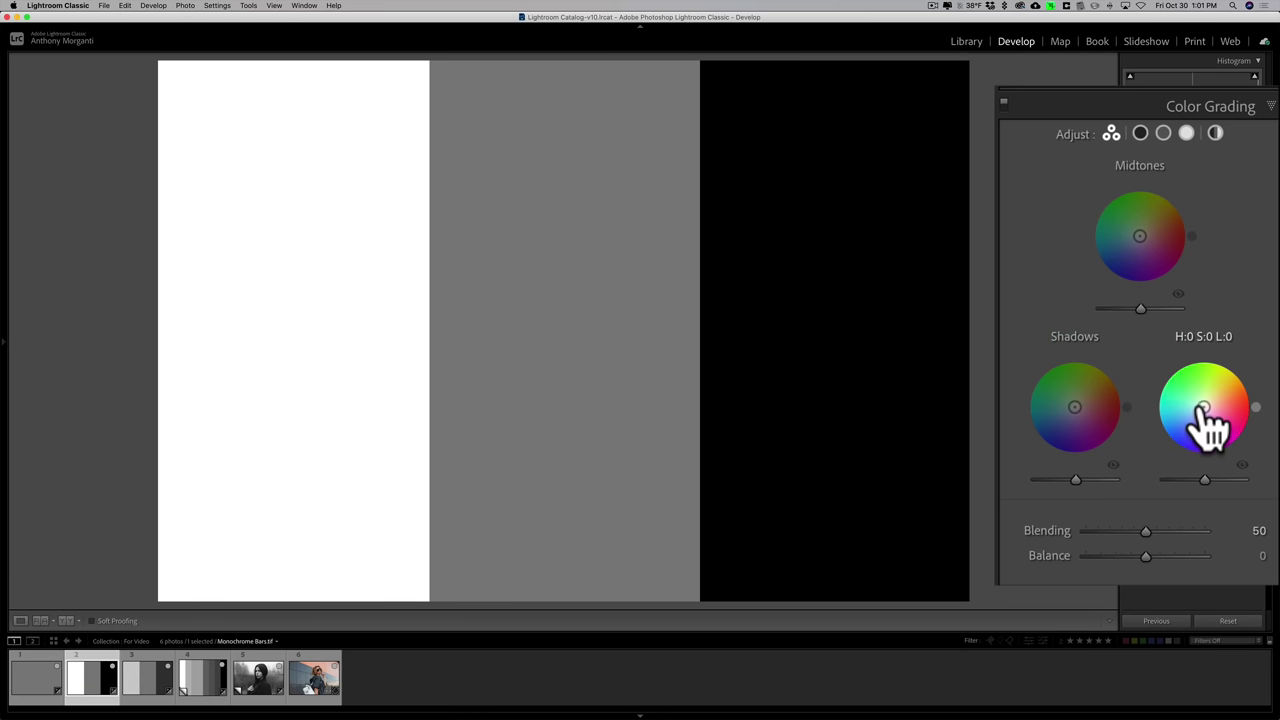
left_click_drag(1204, 407, 1223, 376)
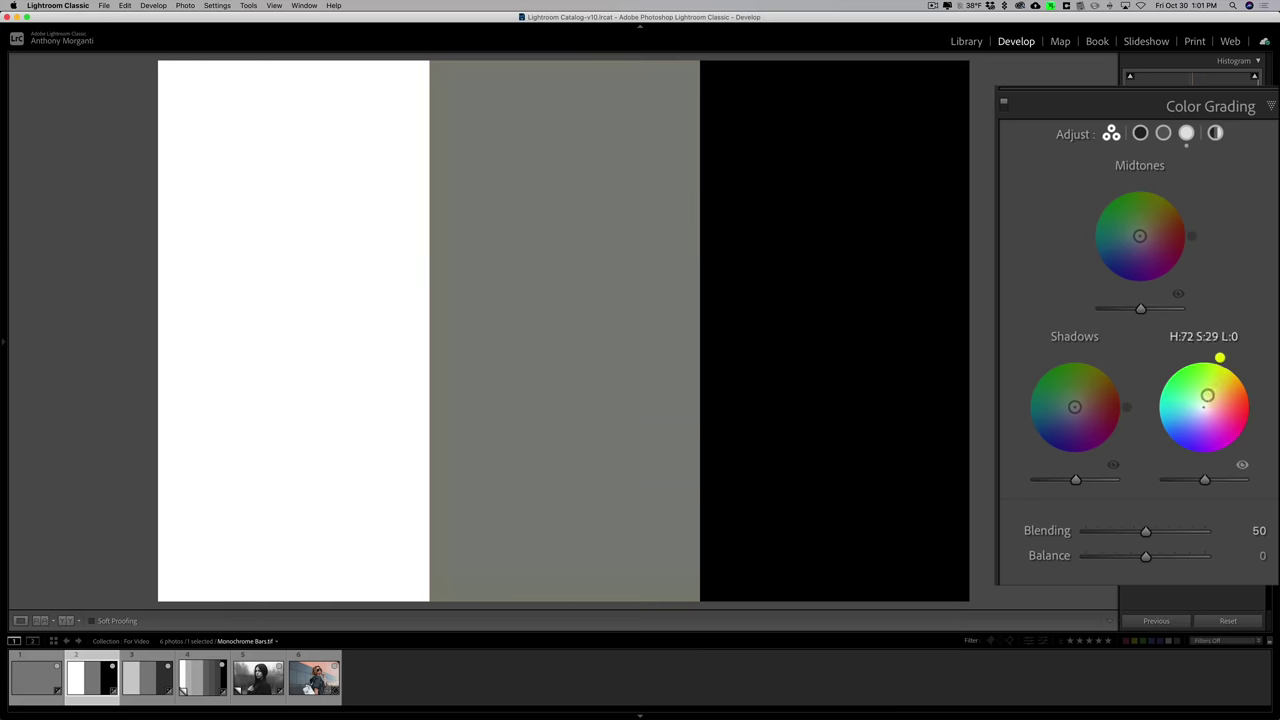
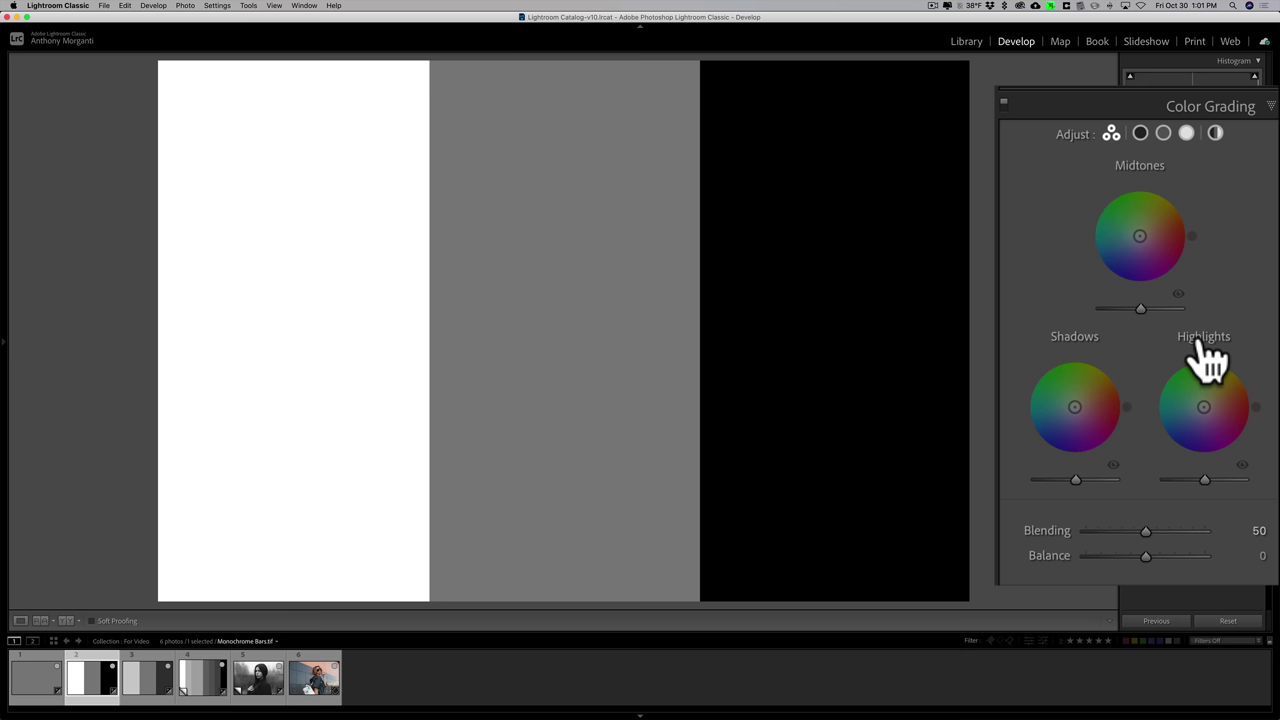
- On Monochrome Bars - 2.tif, try a yellow shadows tint, reduced to hue 60 and saturation 23, and reset the shadows
left_click(148, 672)
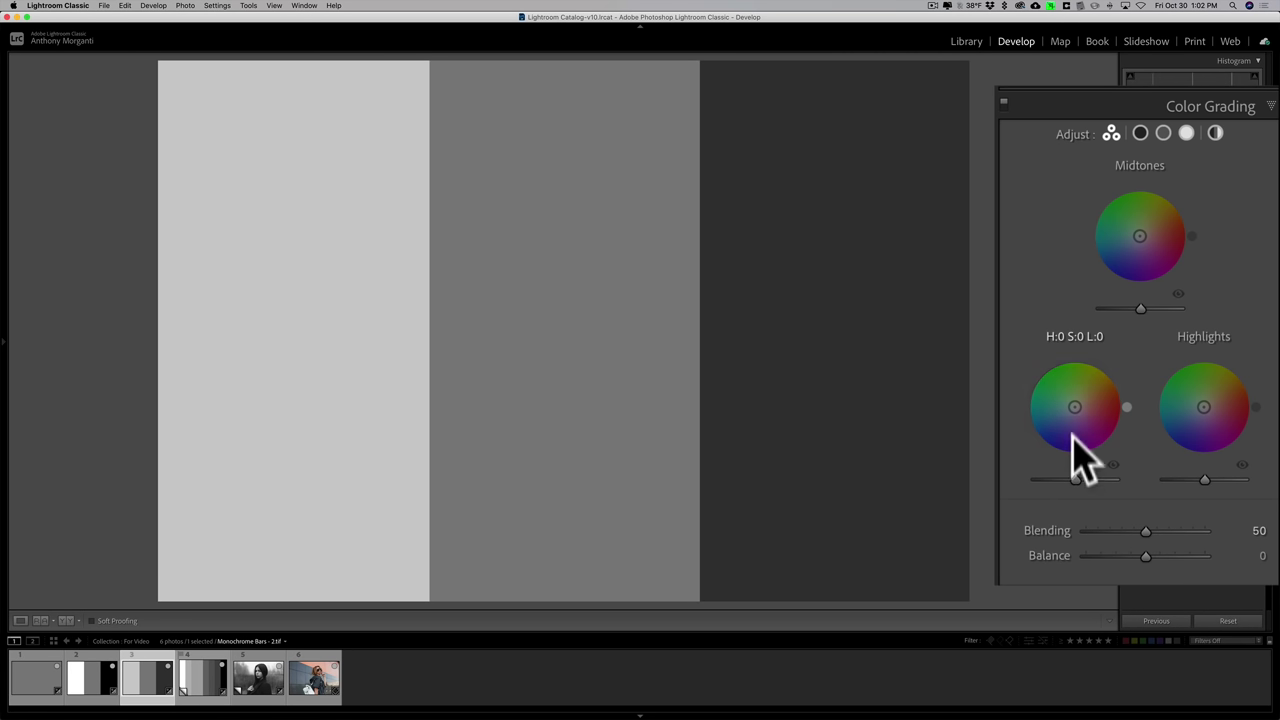
left_click_drag(1076, 408, 1097, 376)
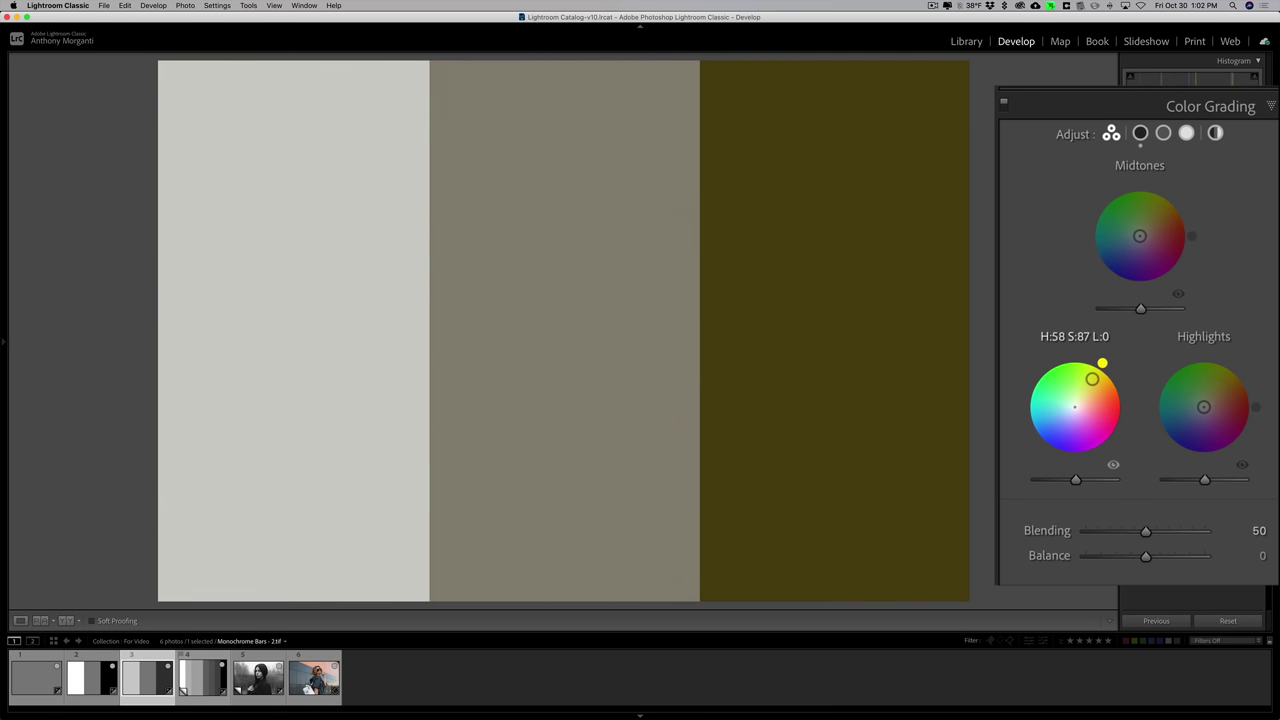
mouse_move(1090, 384)
left_mouse_down()
mouse_move(1091, 372)
mouse_move(1081, 396)
left_mouse_up()
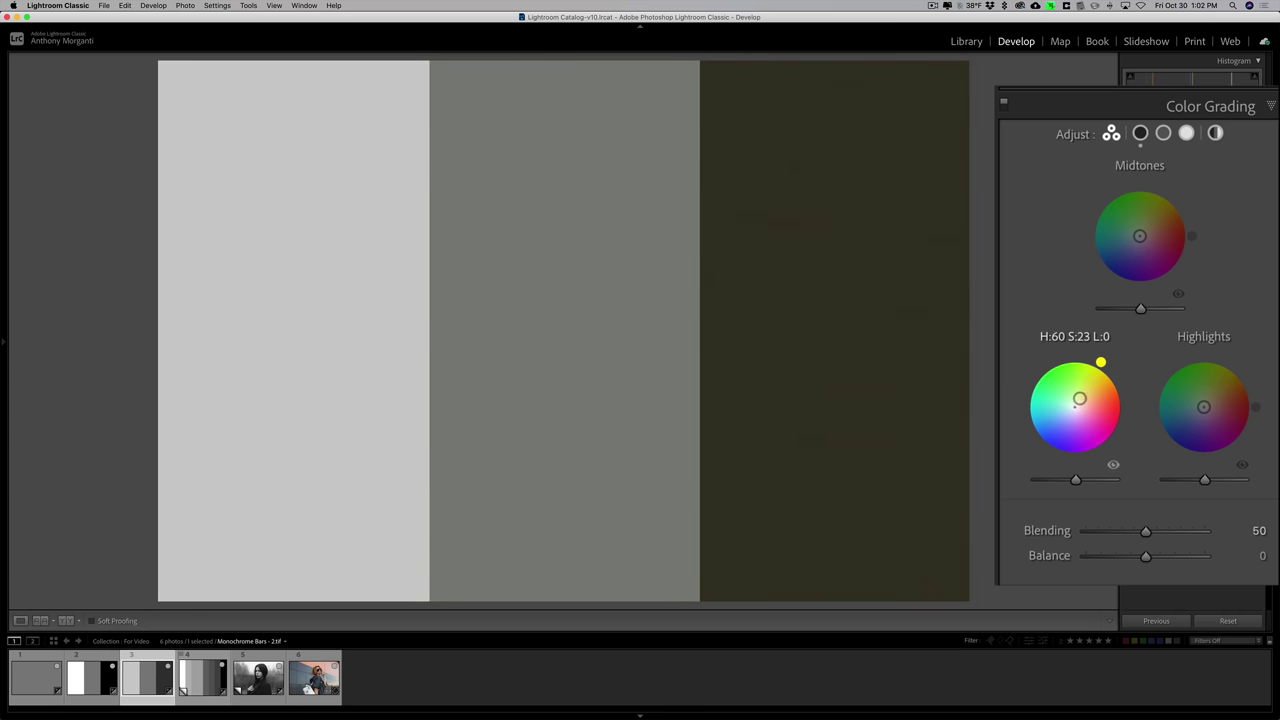
left_click(1069, 337)
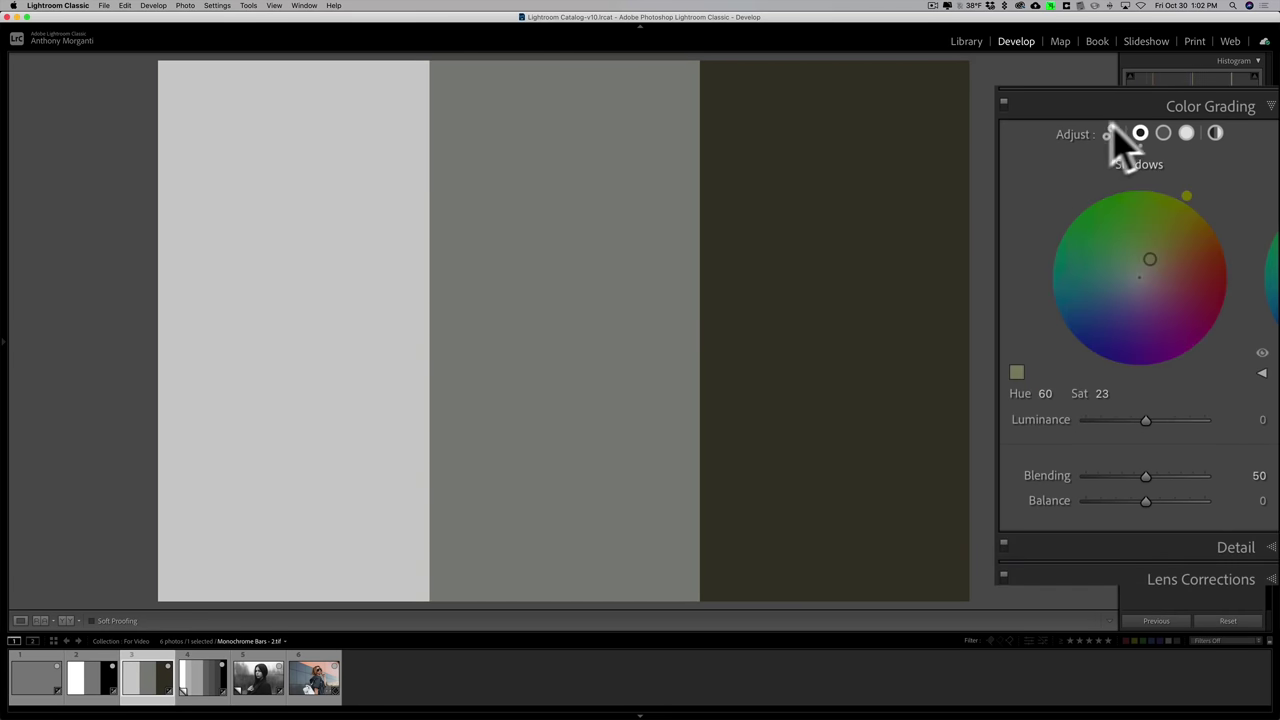
left_click(1111, 136)
double_click(1062, 337)
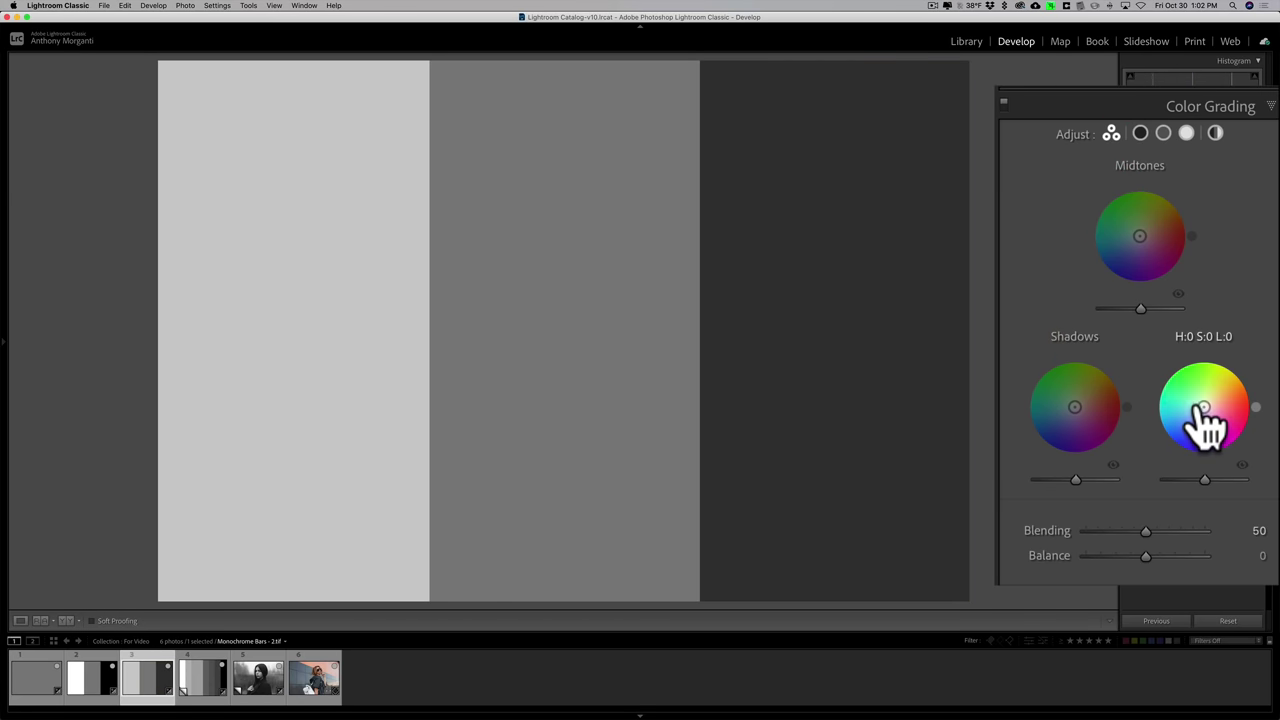
- Try a green highlights tint at hue 90 and saturation 10, and a yellow-green midtones tint, resetting each wheel
mouse_move(1204, 408)
left_mouse_down()
mouse_move(1214, 377)
mouse_move(1204, 403)
left_mouse_up()
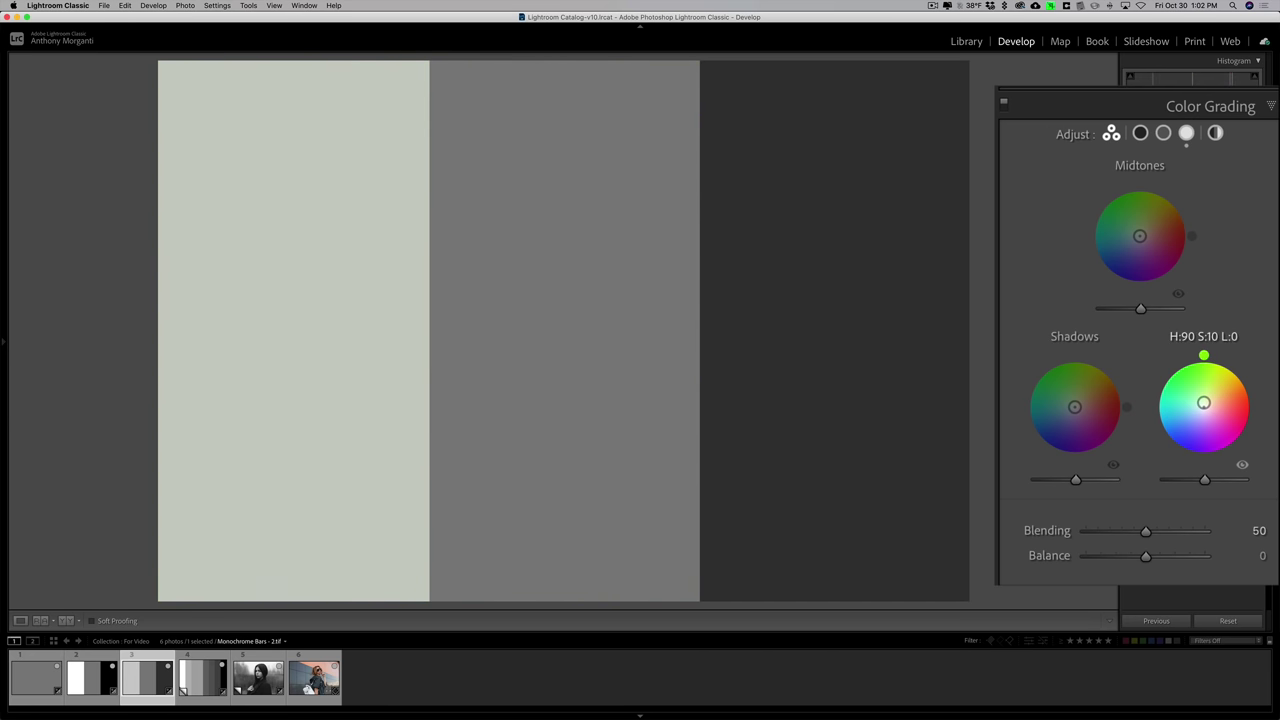
left_click(1197, 338)
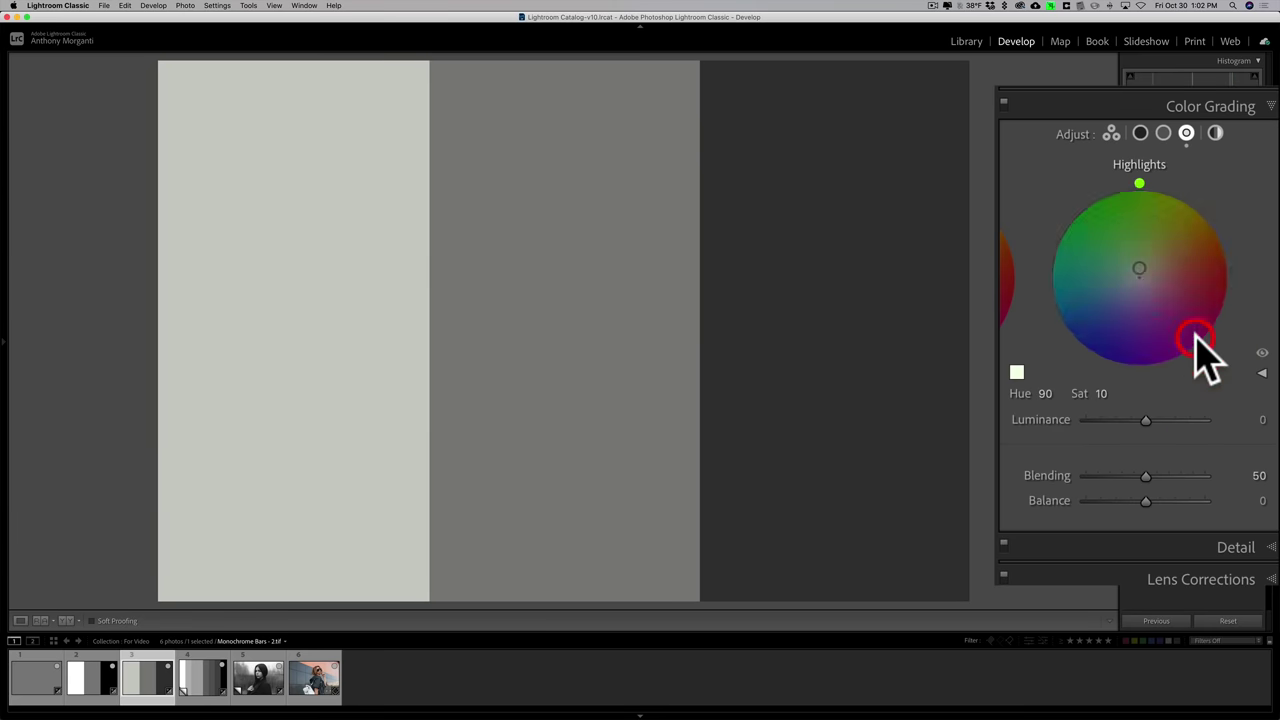
left_click(1111, 133)
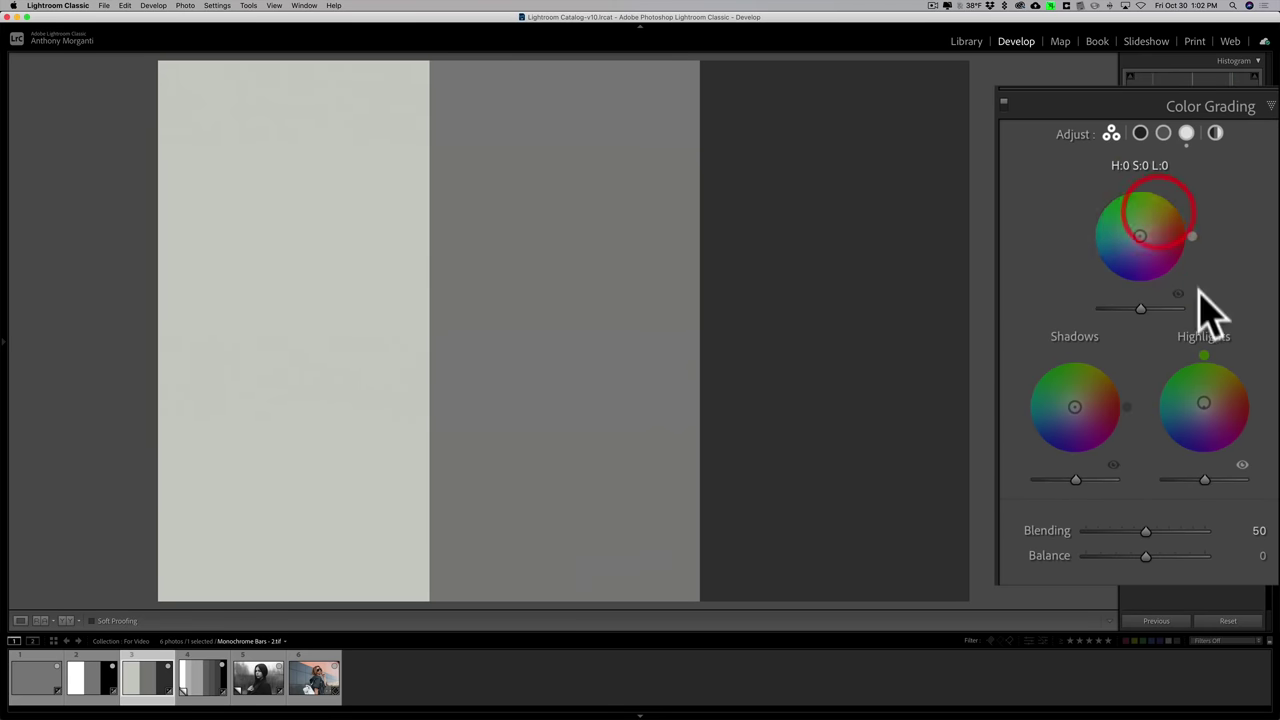
left_click(1200, 338)
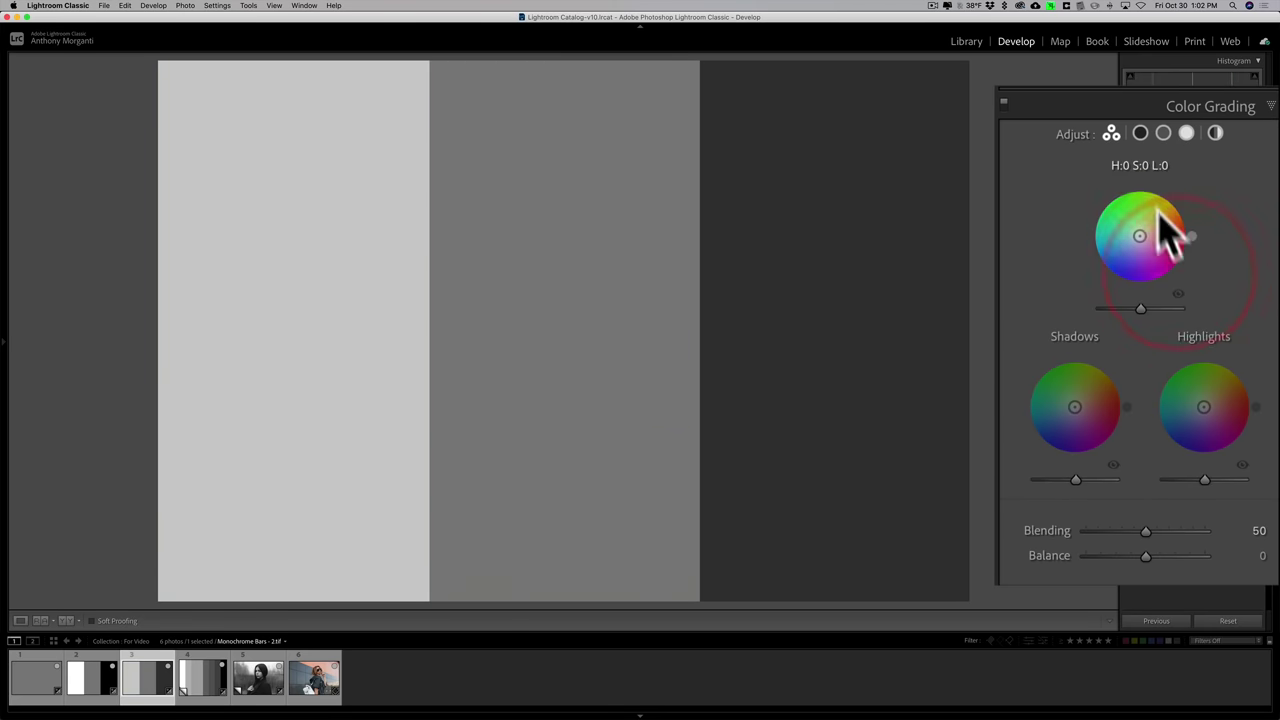
mouse_move(1140, 235)
left_mouse_down()
mouse_move(1149, 207)
mouse_move(1146, 223)
left_mouse_up()
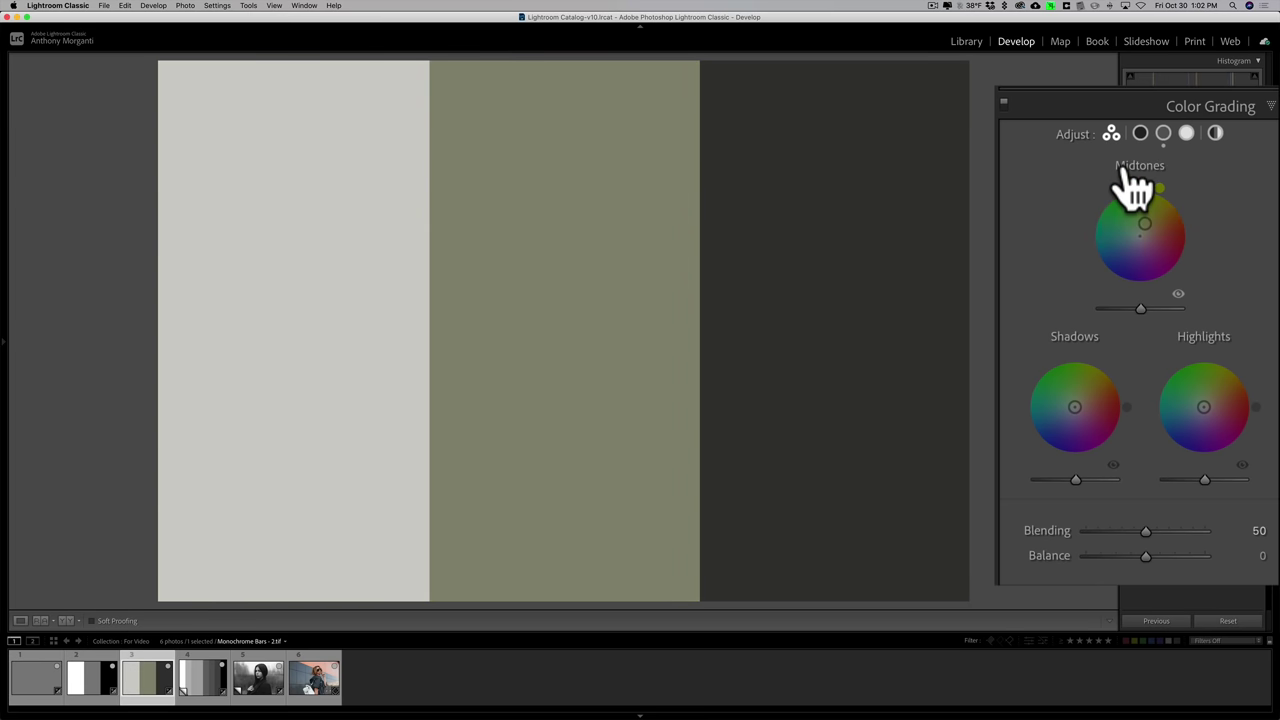
double_click(1142, 215)
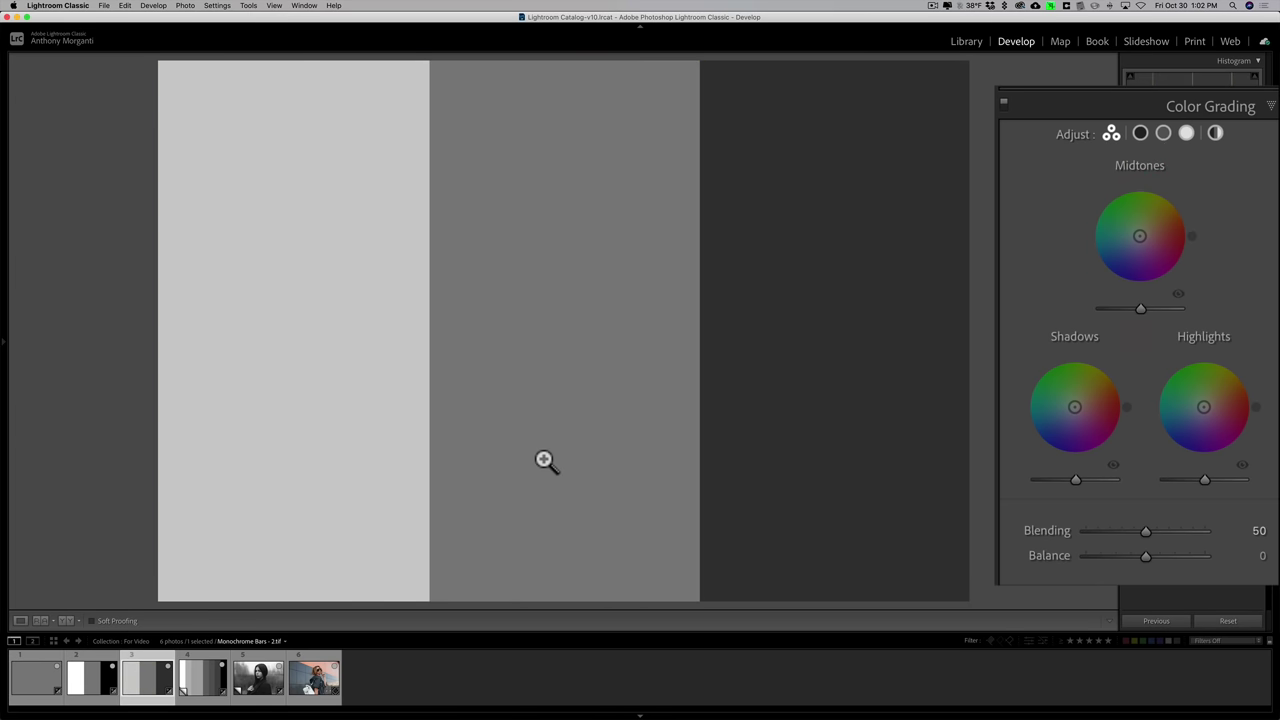
- Select Color Bars.png Copy 1, try a strong yellow tint in its shadows, and reset the shadows
left_click(201, 682)
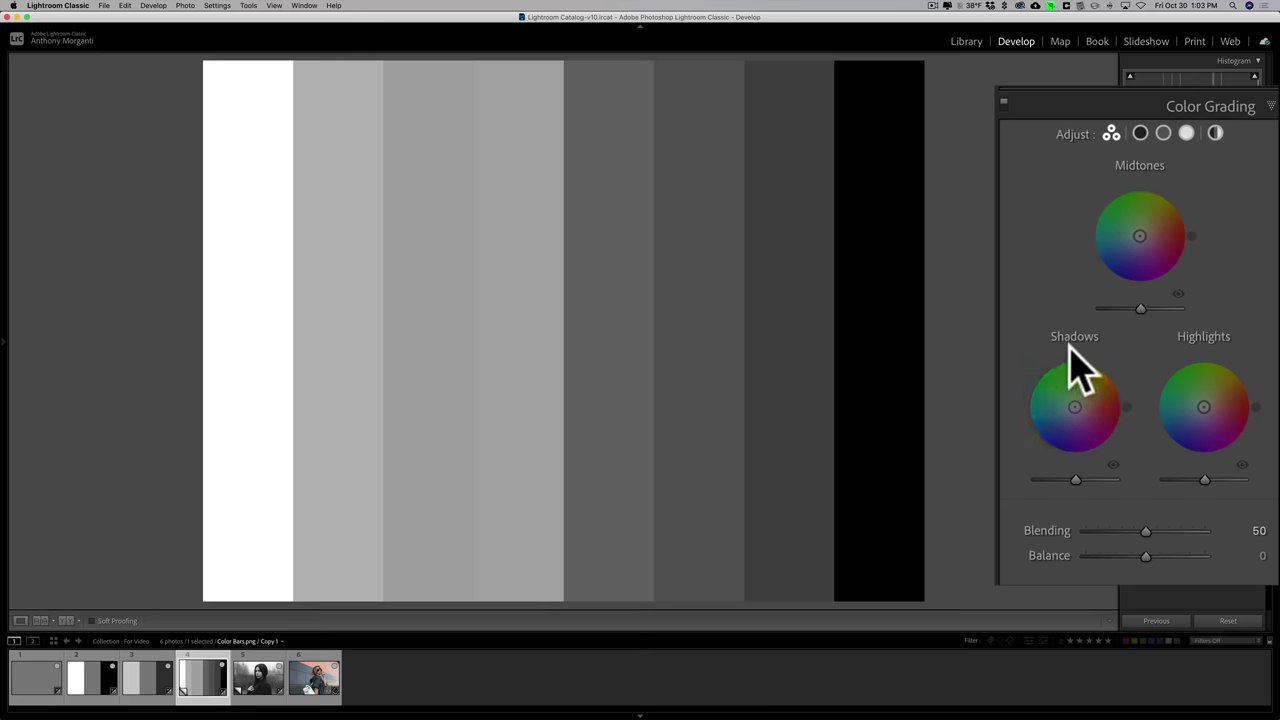
left_click_drag(1075, 407, 1091, 376)
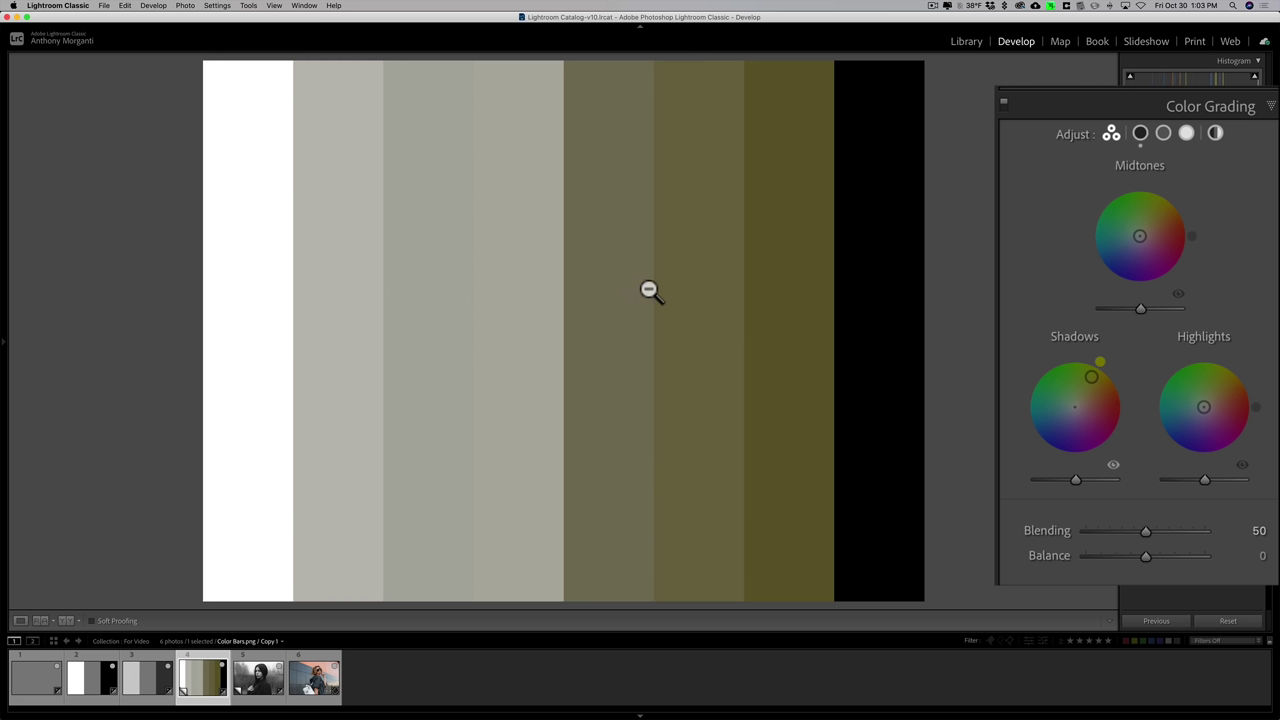
double_click(1089, 375)
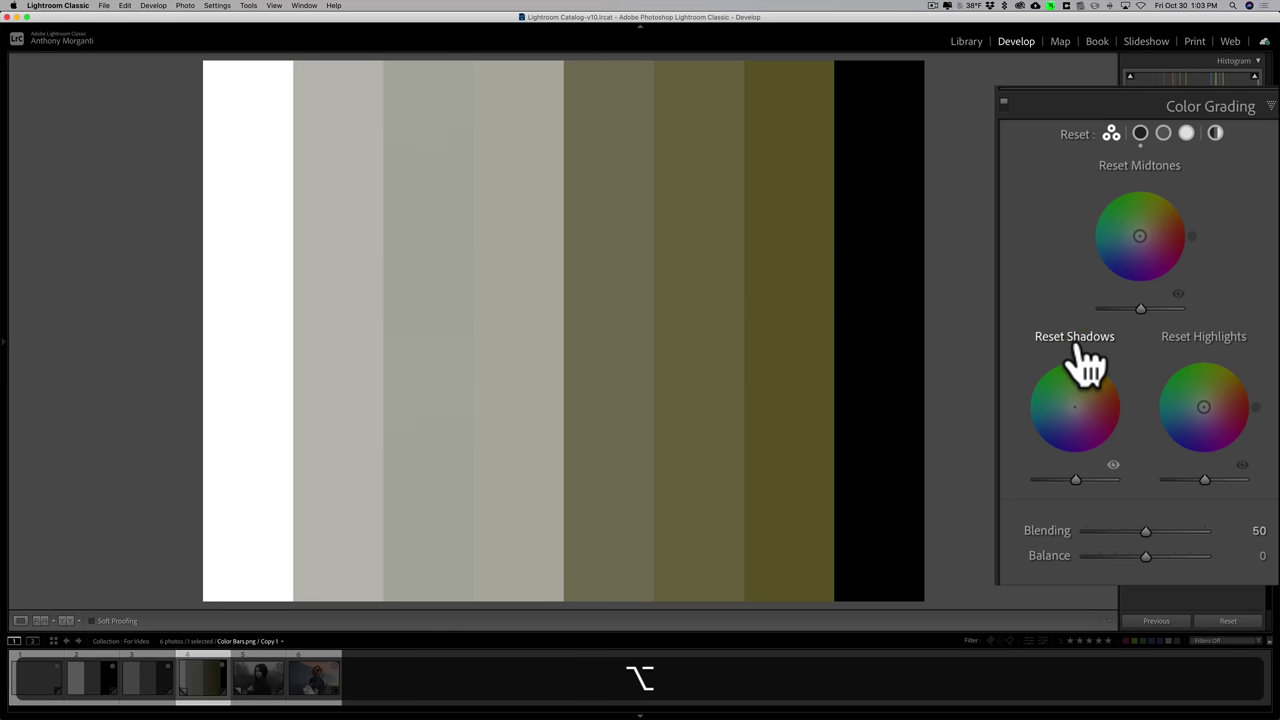
left_click(1075, 340, "alt")
- Tint the highlights of the color bars a strong yellow and raise Blending to 71
left_click_drag(1205, 409, 1222, 375)
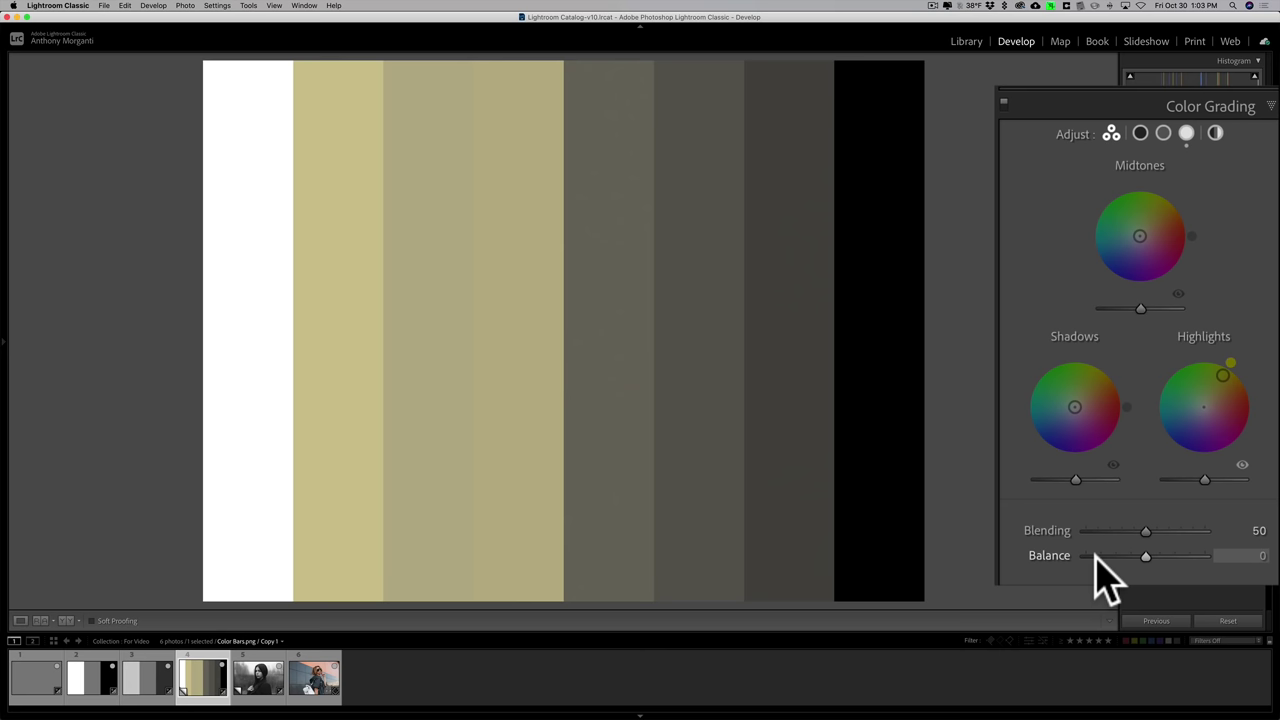
mouse_move(1143, 529)
left_mouse_down()
mouse_move(1186, 530)
mouse_move(1080, 530)
mouse_move(1211, 530)
mouse_move(1166, 530)
left_mouse_up()
left_click(1168, 530)
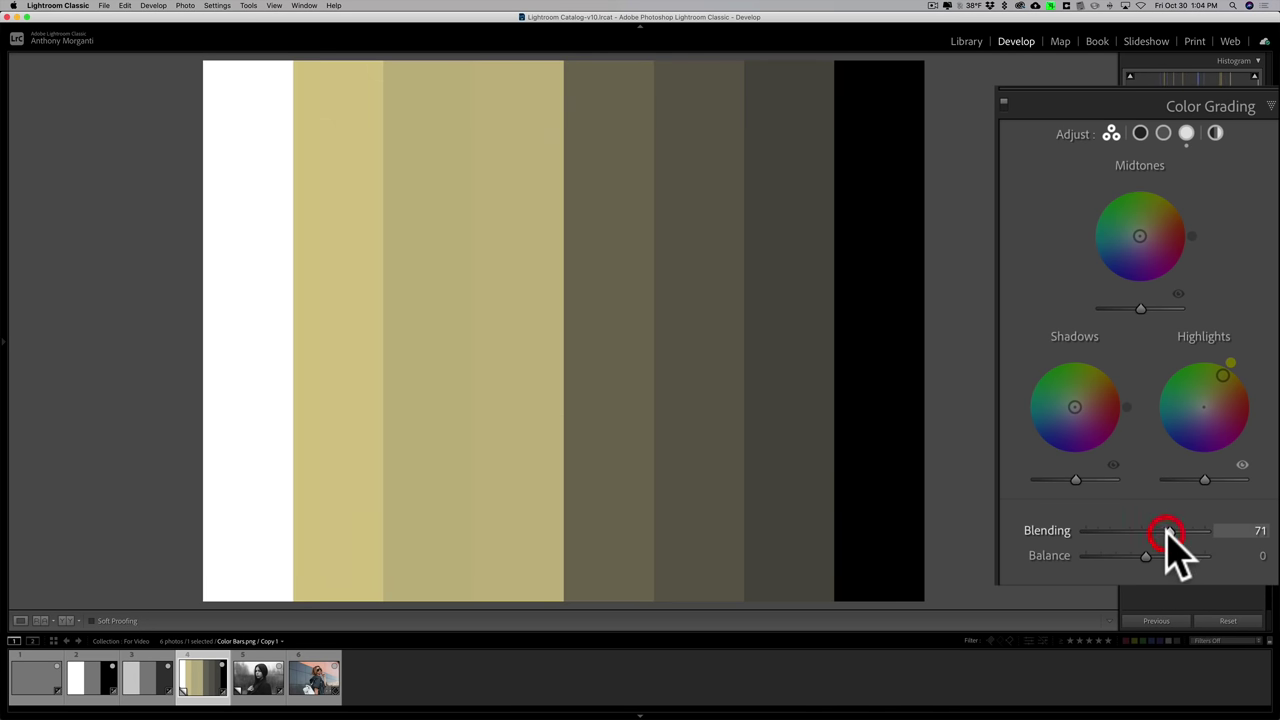
- Reset Blending to 50 on the color bars, try Balance at -62 and -19, and reset Balance
double_click(1168, 530)
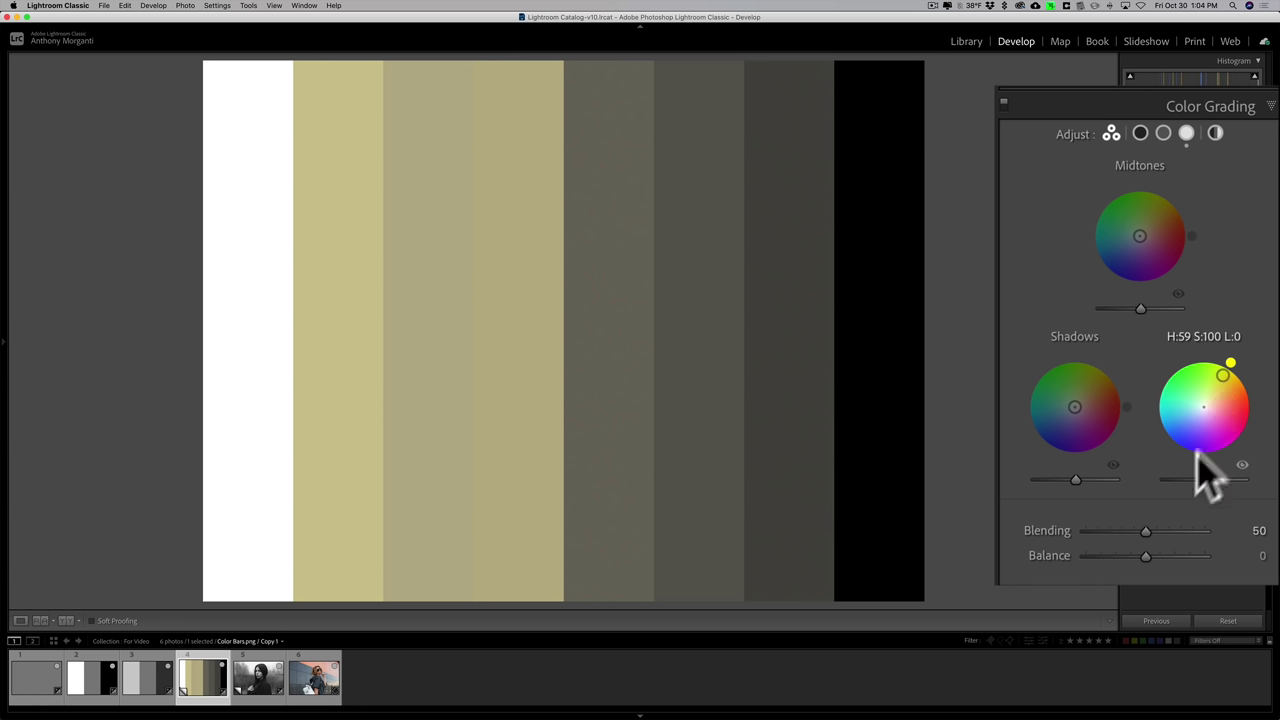
left_click_drag(1147, 556, 1108, 557)
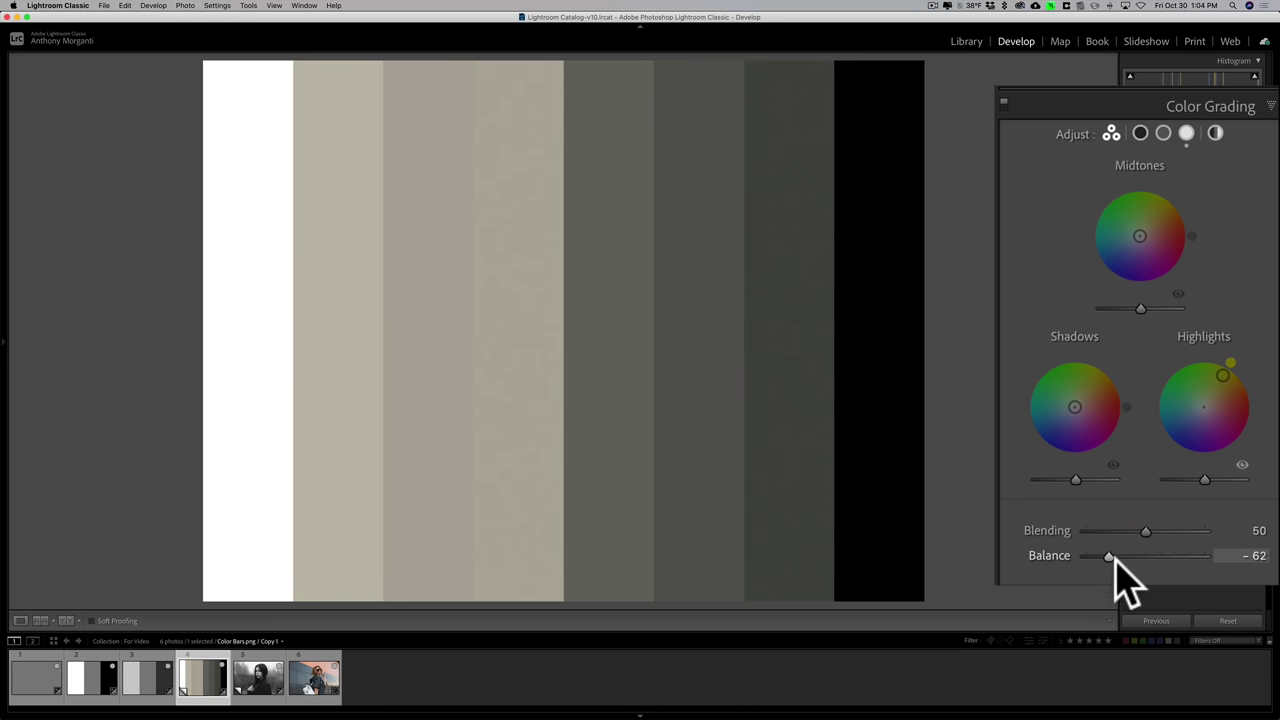
left_click_drag(1110, 557, 1136, 557)
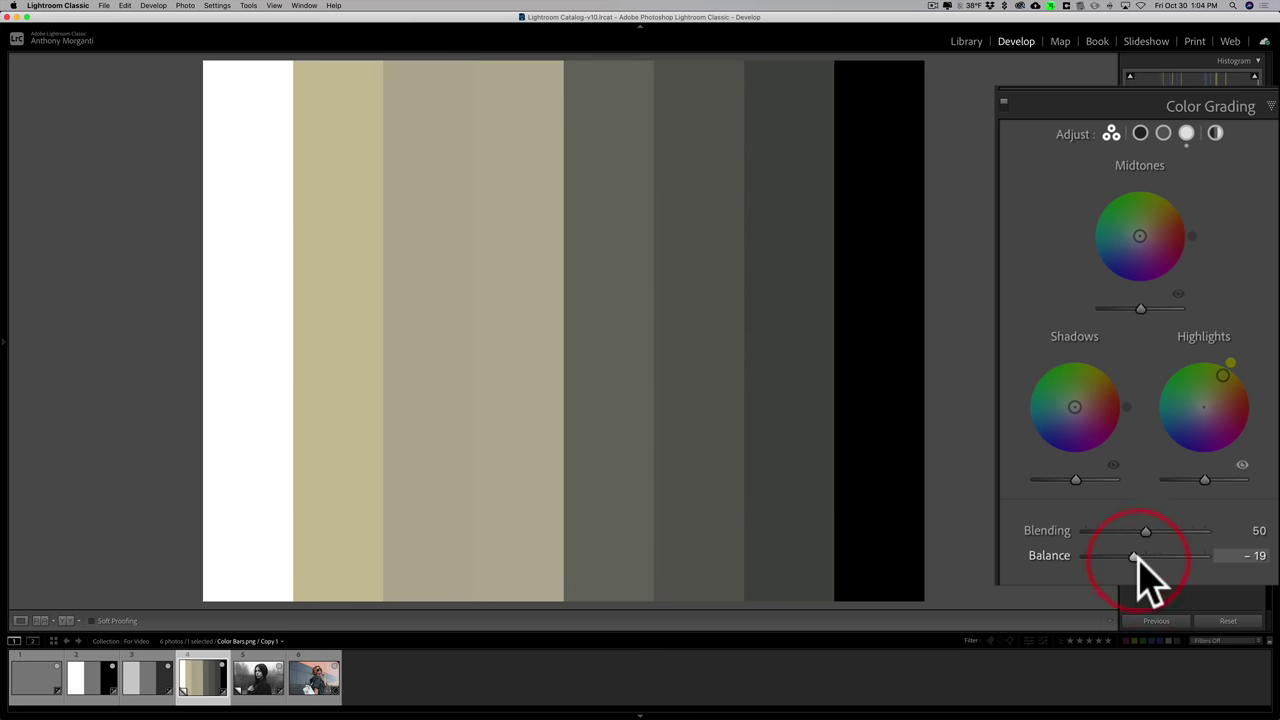
double_click(1138, 559)
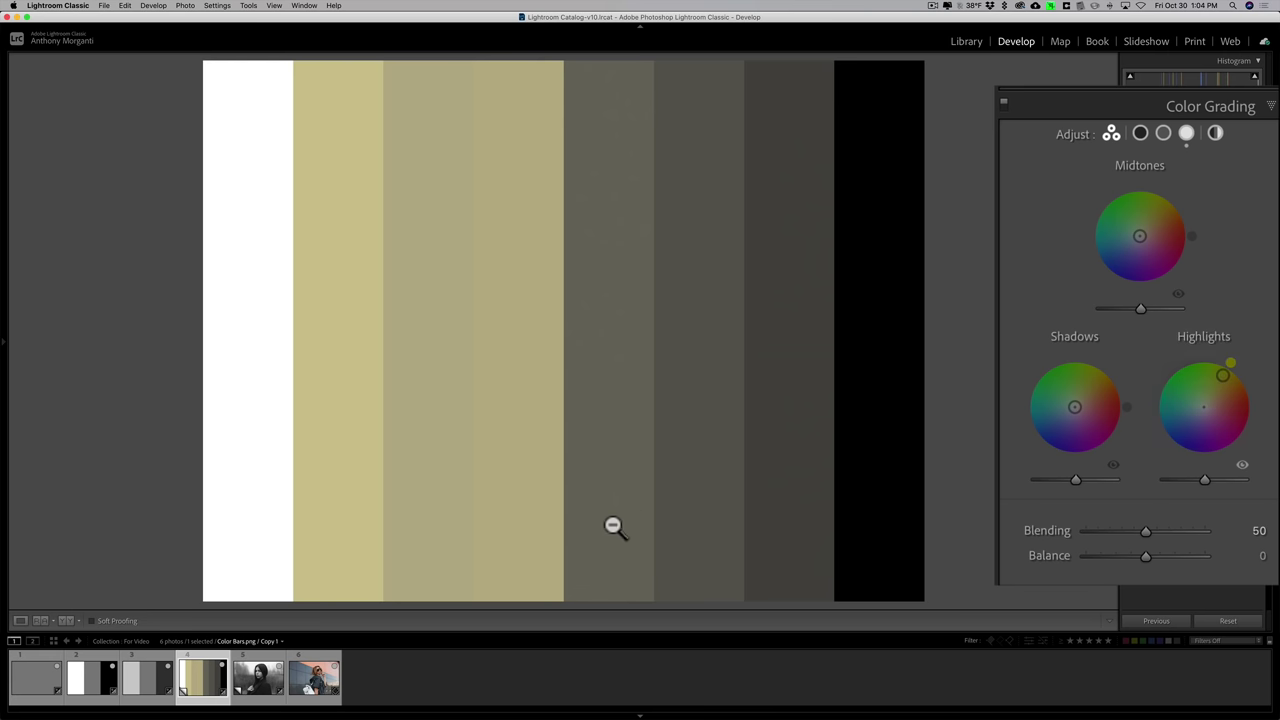
- Select Dark Haired Woman.jpg Copy 1 and tint its shadows blue at hue 238 and saturation 37
left_click(256, 680)
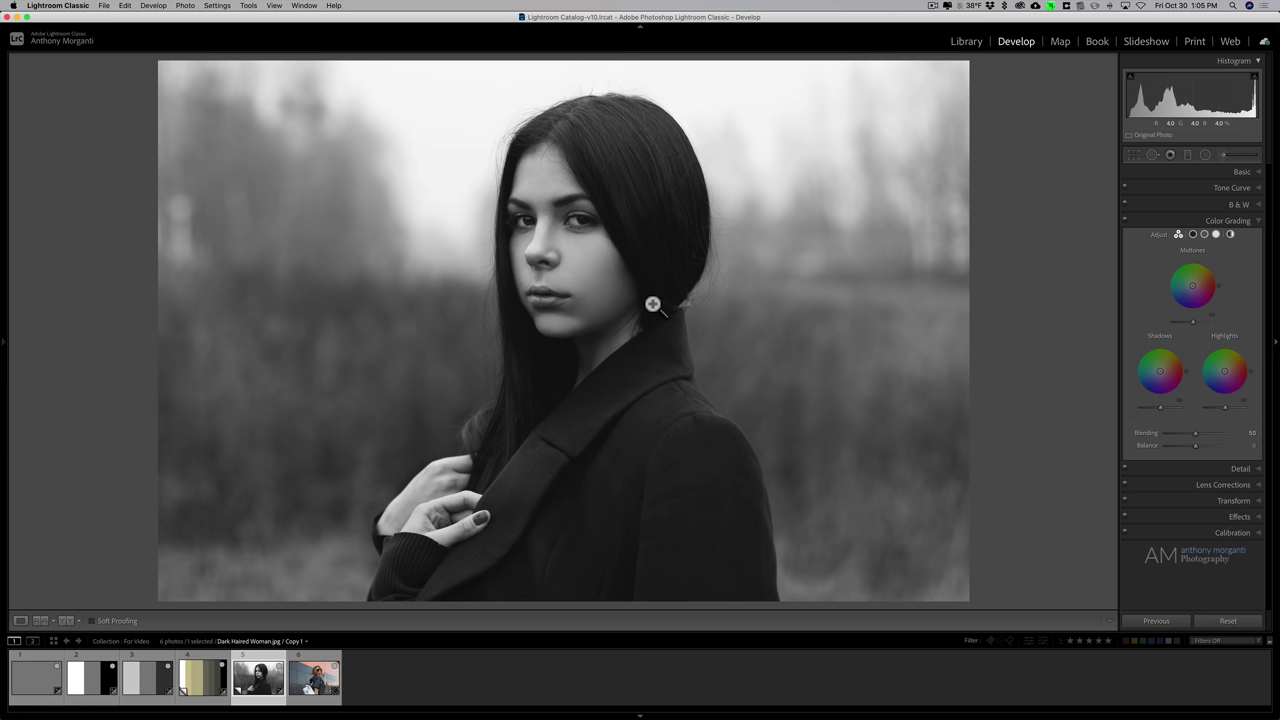
left_click(1192, 233)
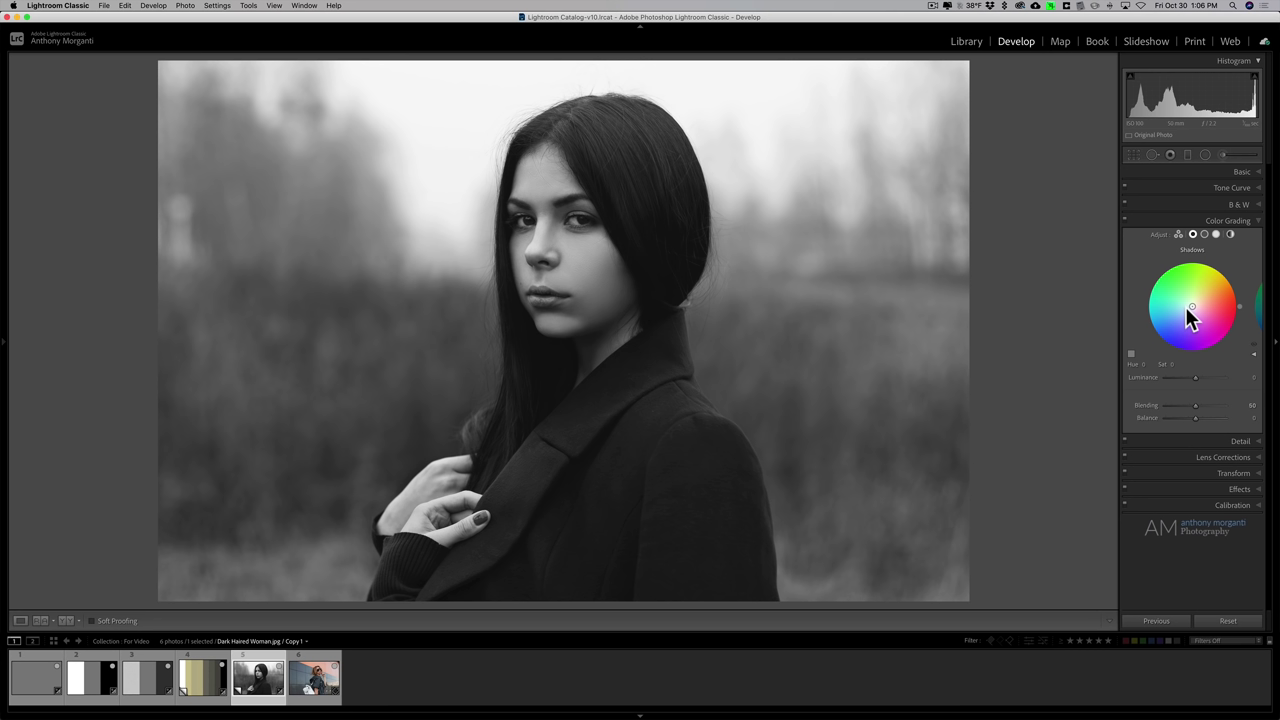
left_click_drag(1190, 316, 1163, 318)
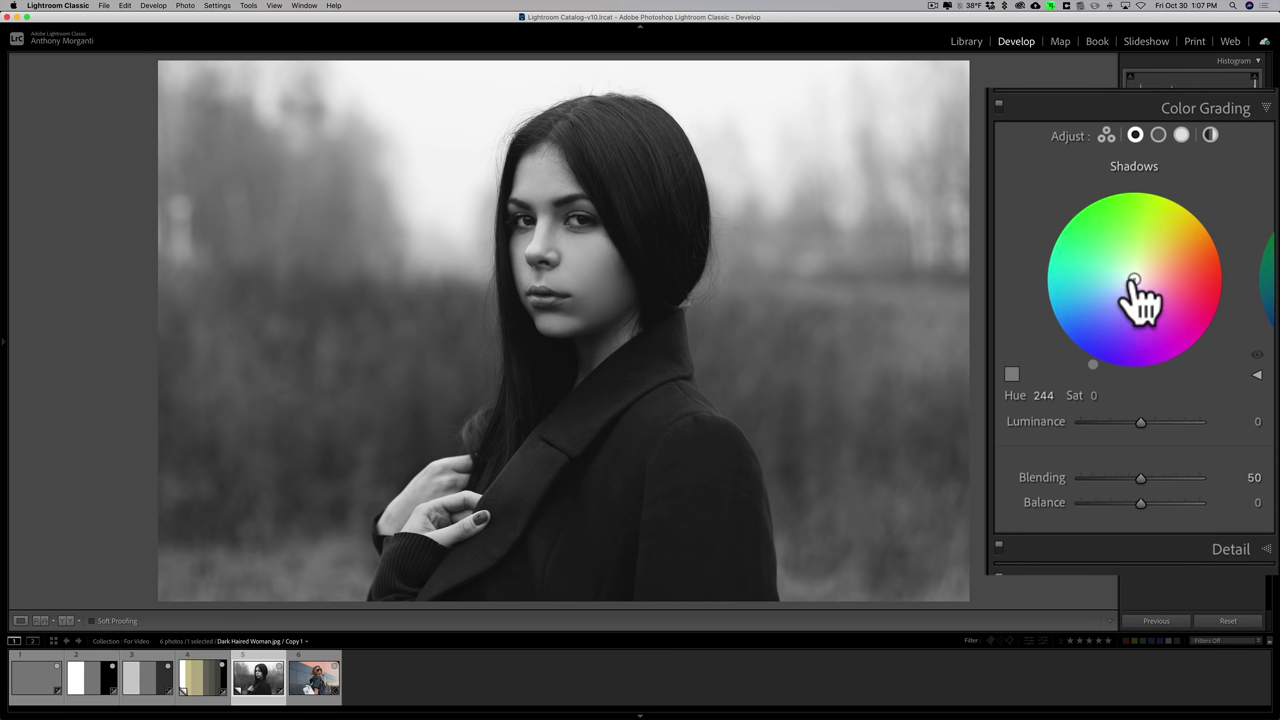
left_click_drag(1134, 281, 1116, 309)
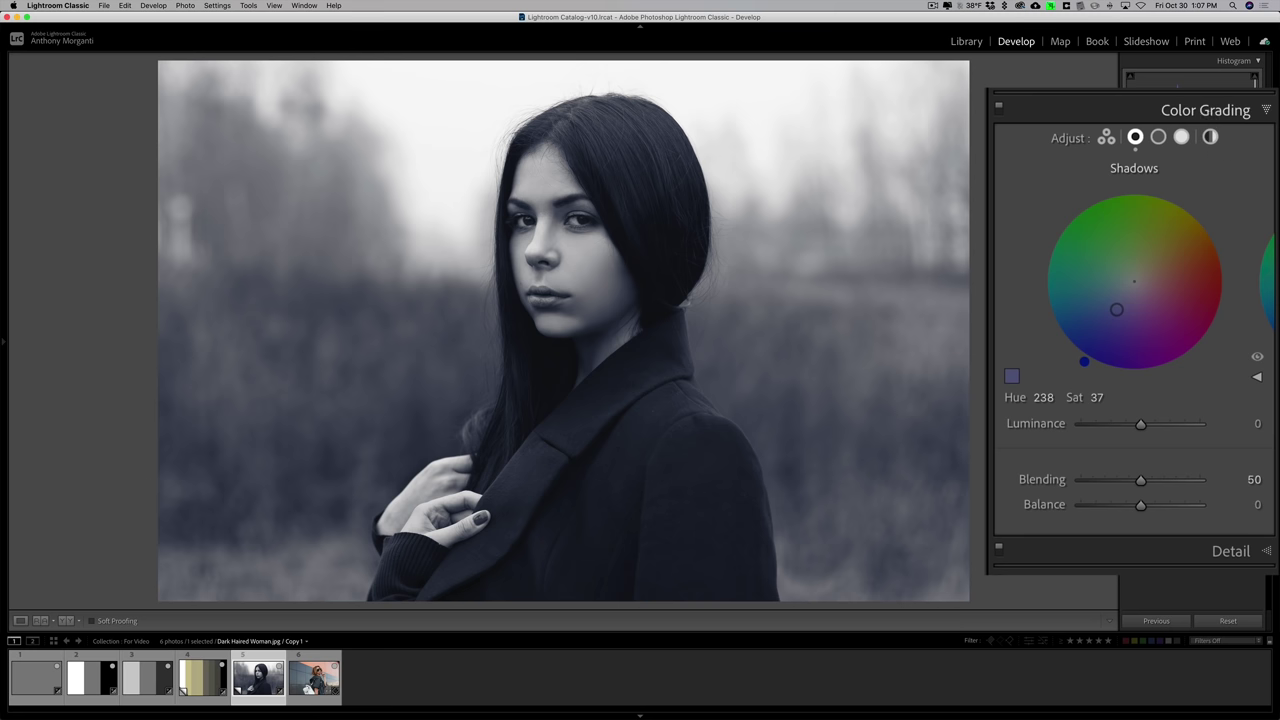
- Show the detailed shadows sliders, set Hue to 240, and try Saturation at 100 before setting it to 48
left_click(1257, 376)
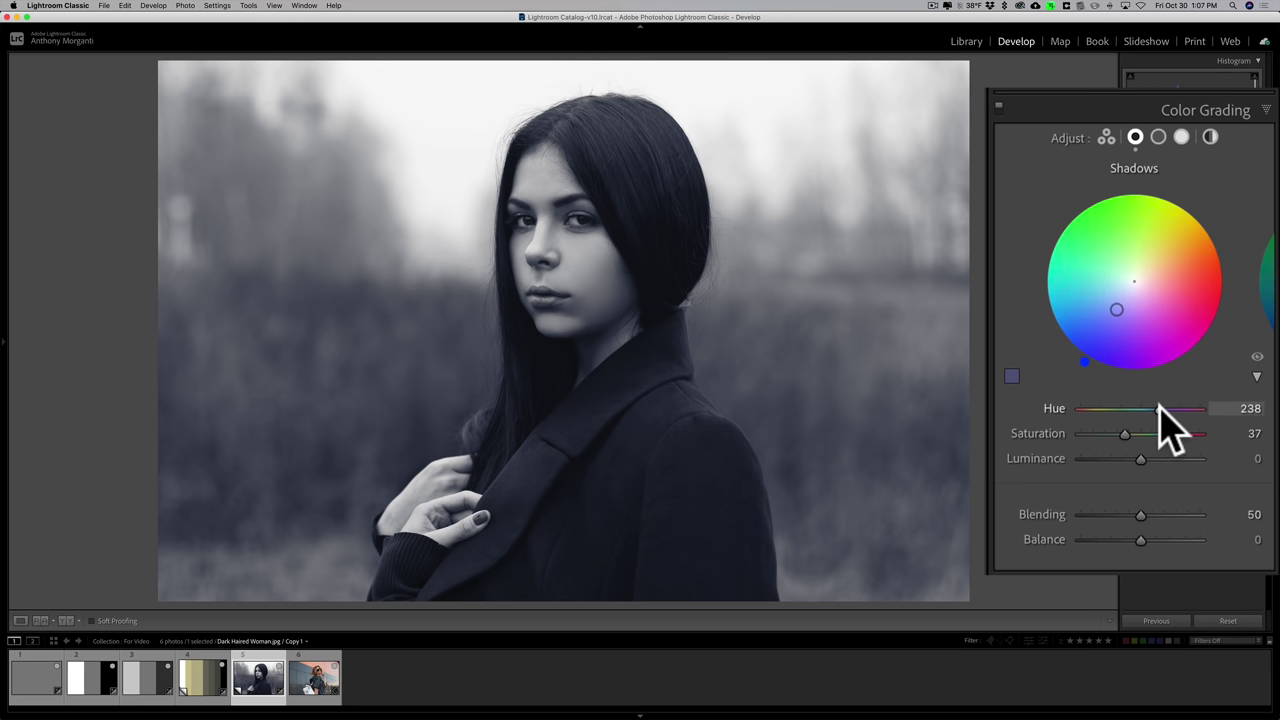
left_click_drag(1158, 407, 1160, 408)
left_click(1245, 408)
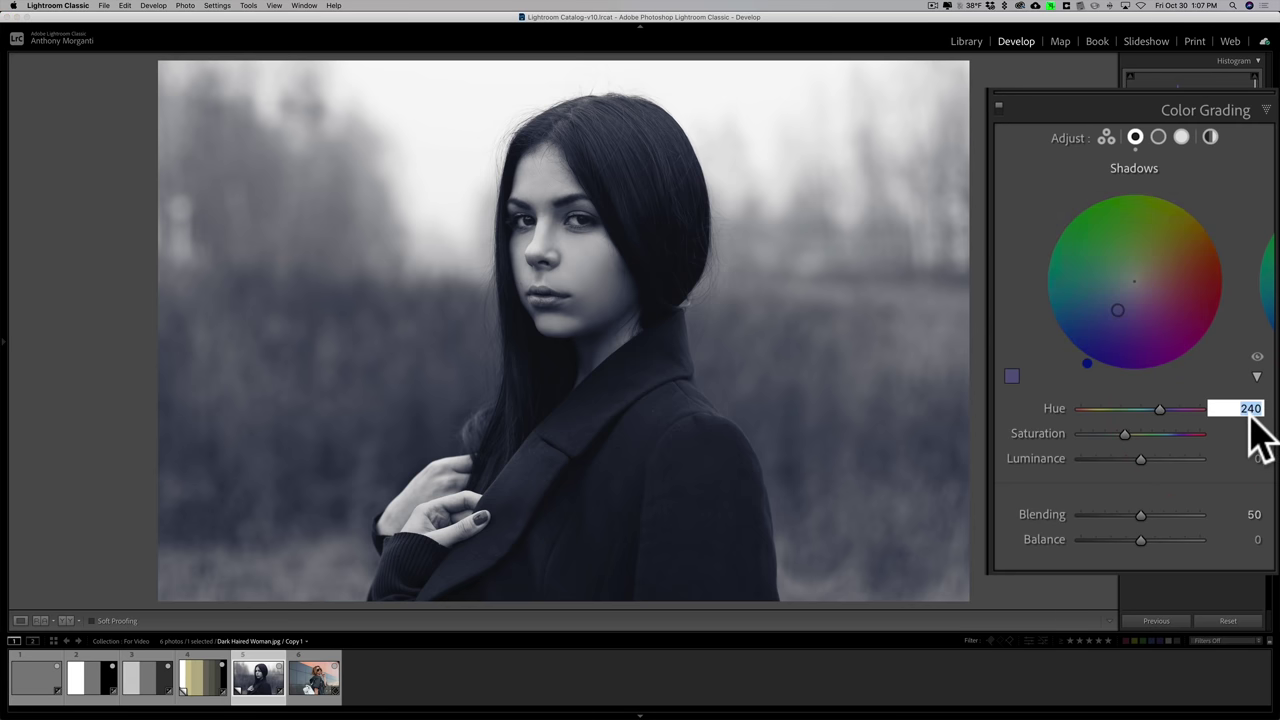
left_click_drag(1124, 433, 1203, 437)
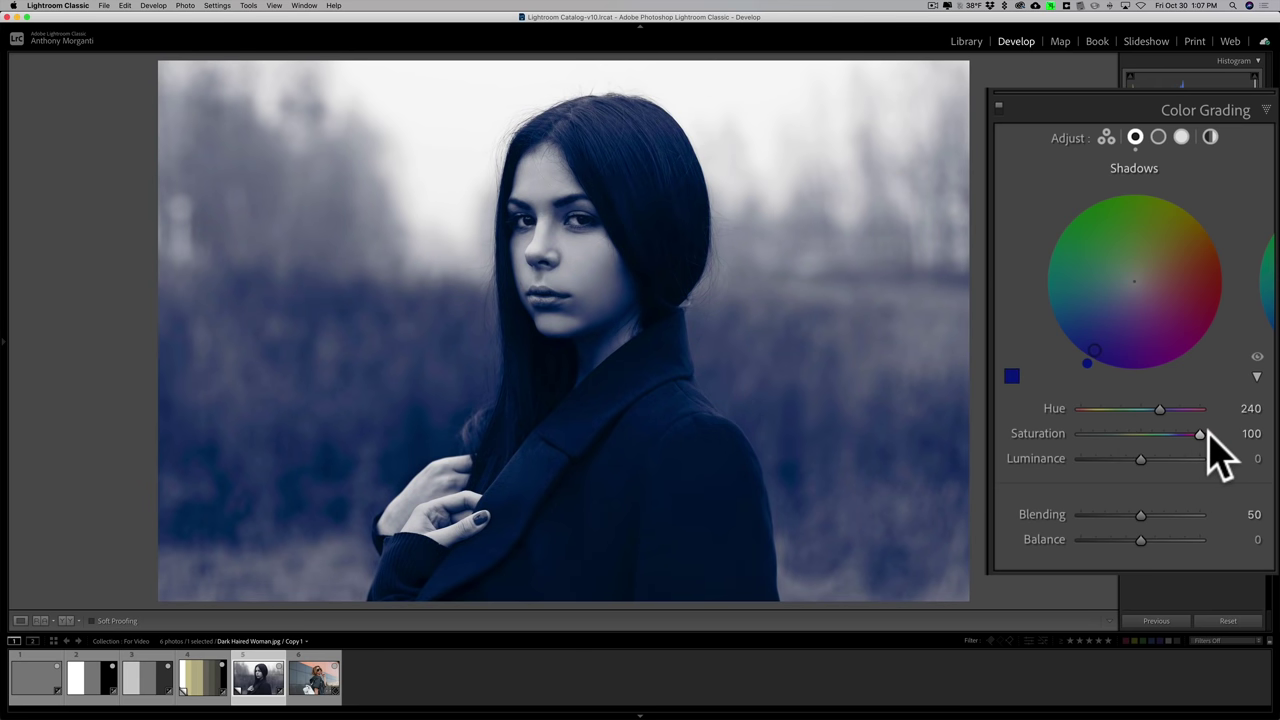
left_click_drag(1209, 433, 1141, 435)
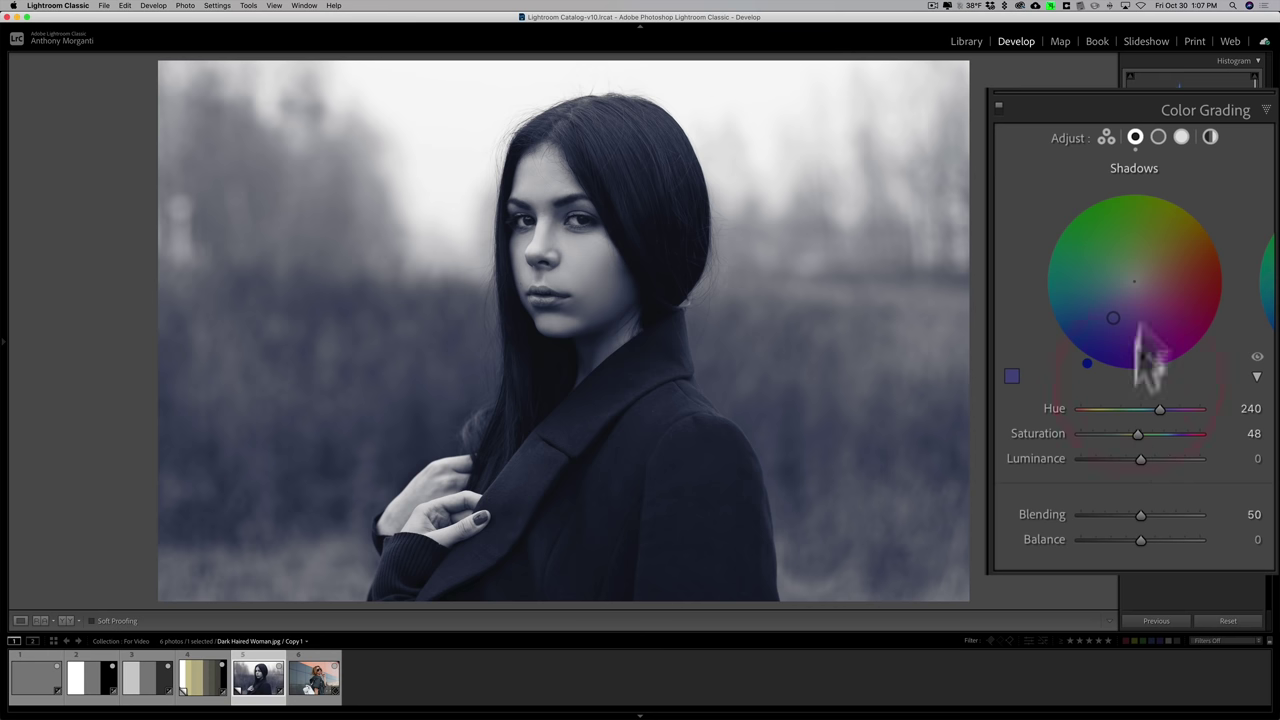
- Give the portrait's highlights hue 60, saturation 61 and luminance +40, and lower the shadows luminance to -10
left_click(1179, 137)
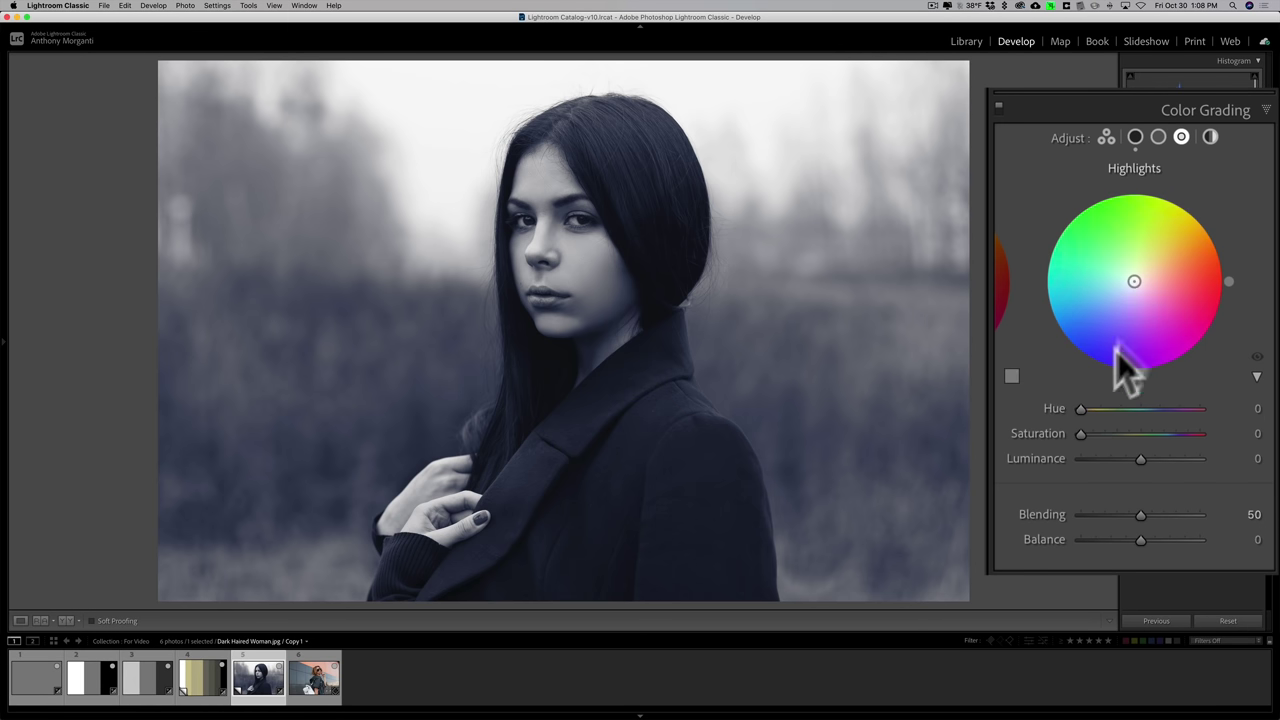
mouse_move(1079, 410)
left_mouse_down()
mouse_move(1103, 411)
mouse_move(1084, 433)
mouse_move(1152, 434)
mouse_move(1160, 457)
left_mouse_up()
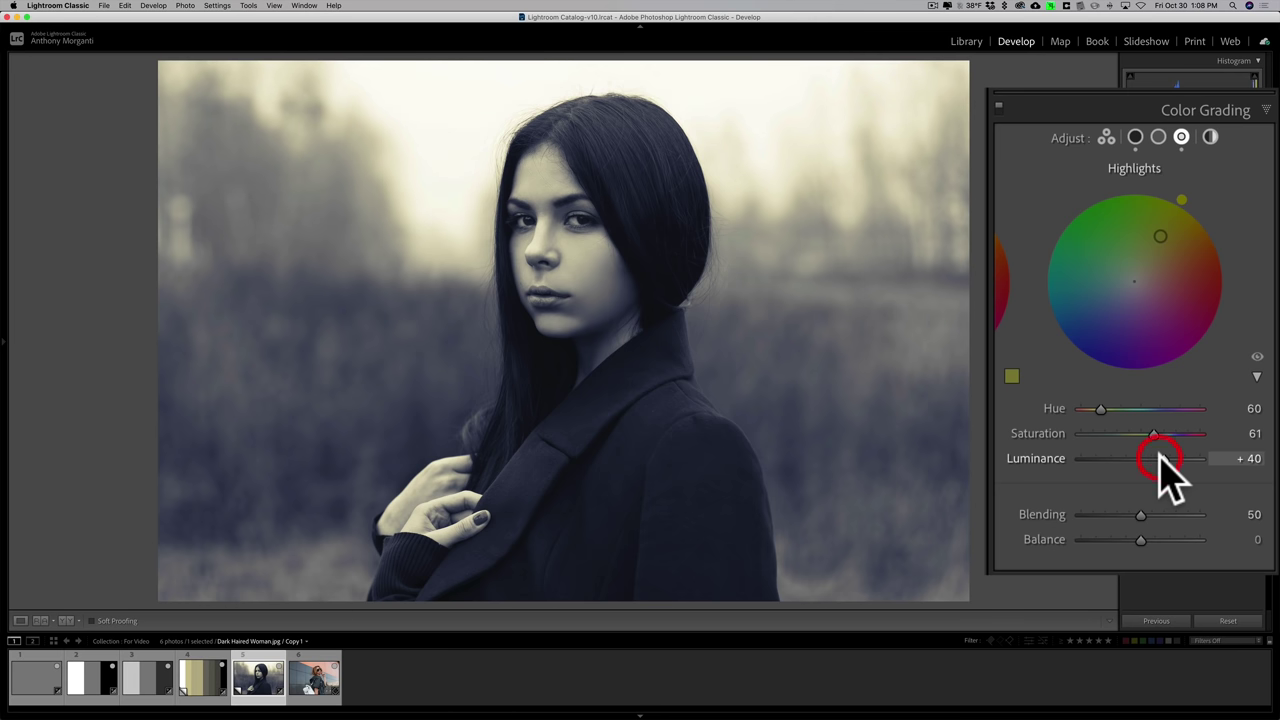
left_click(1135, 137)
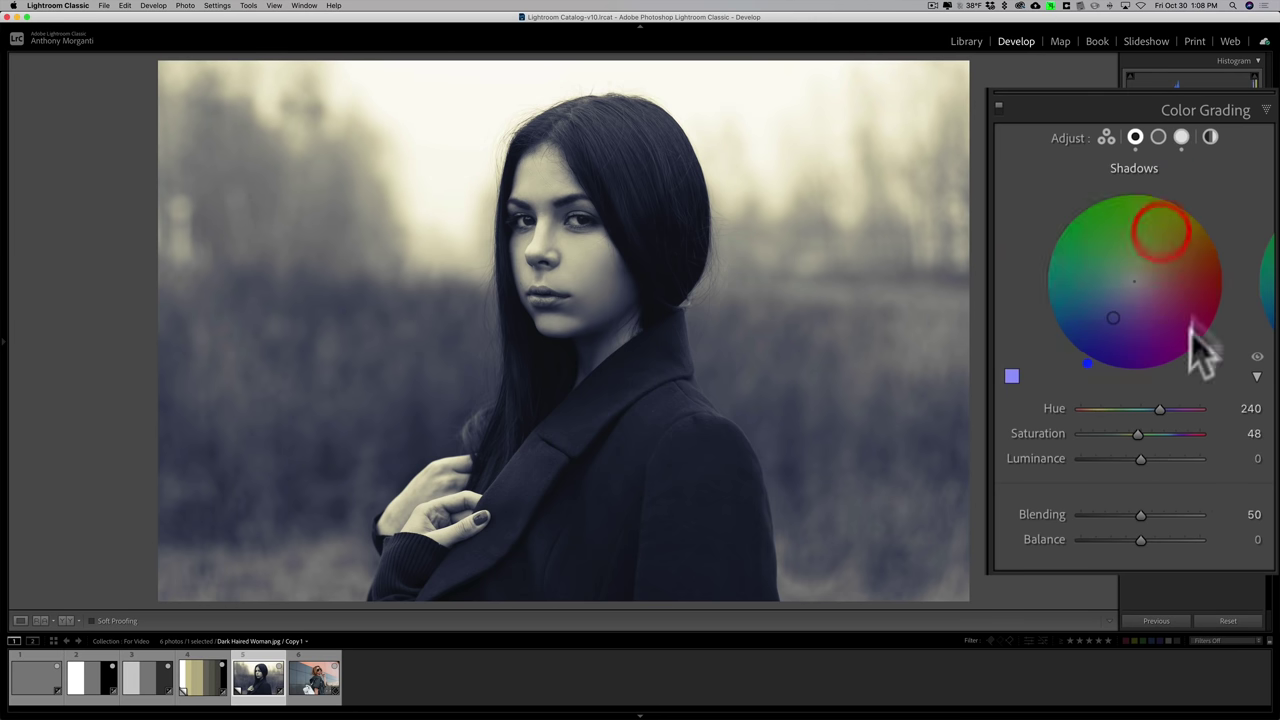
mouse_move(1140, 458)
left_mouse_down()
mouse_move(1160, 457)
mouse_move(1131, 458)
left_mouse_up()
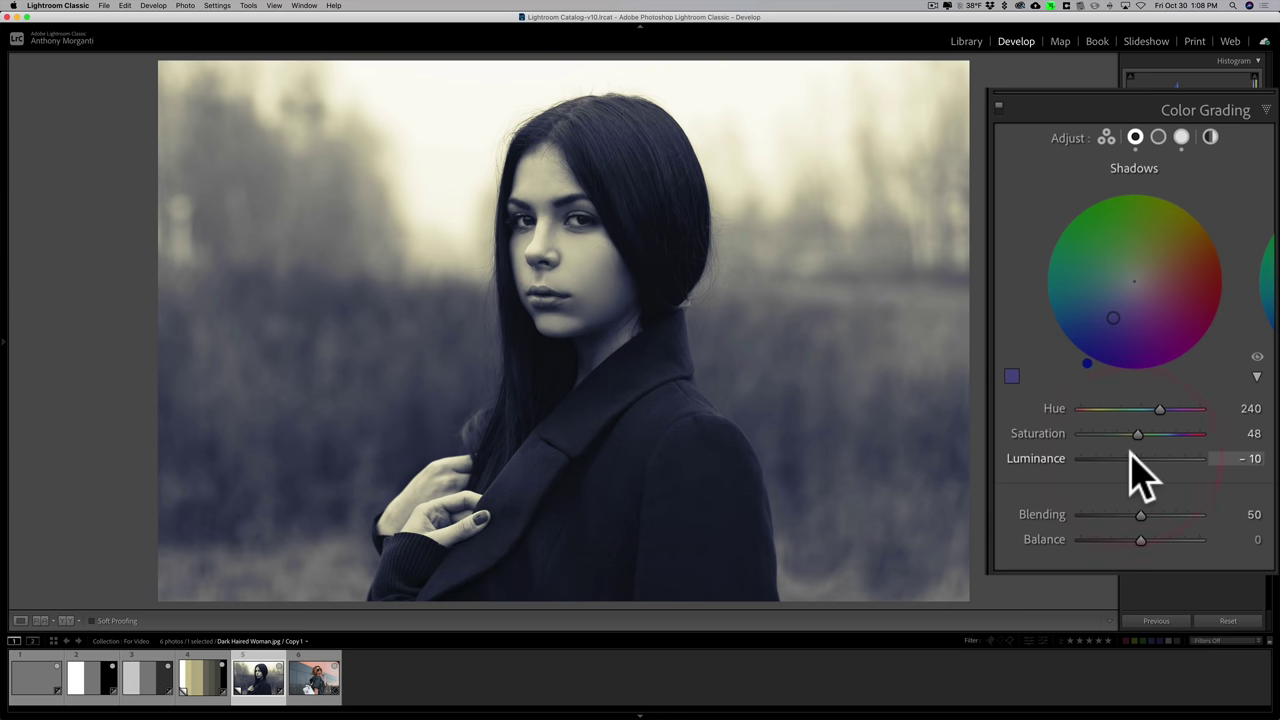
- Tint the portrait's midtones teal with hue 180 and saturation 41
left_click(1158, 136)
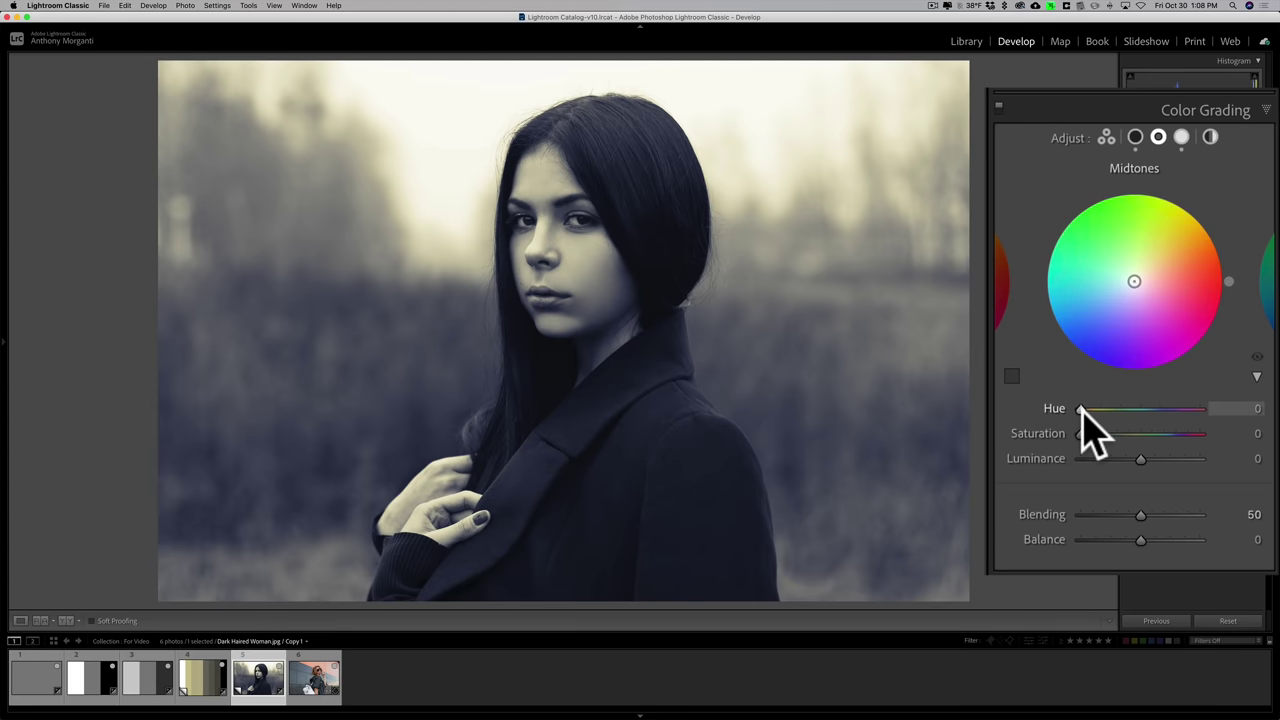
mouse_move(1082, 412)
left_mouse_down()
mouse_move(1143, 412)
mouse_move(1083, 433)
mouse_move(1129, 433)
mouse_move(1137, 457)
left_mouse_up()
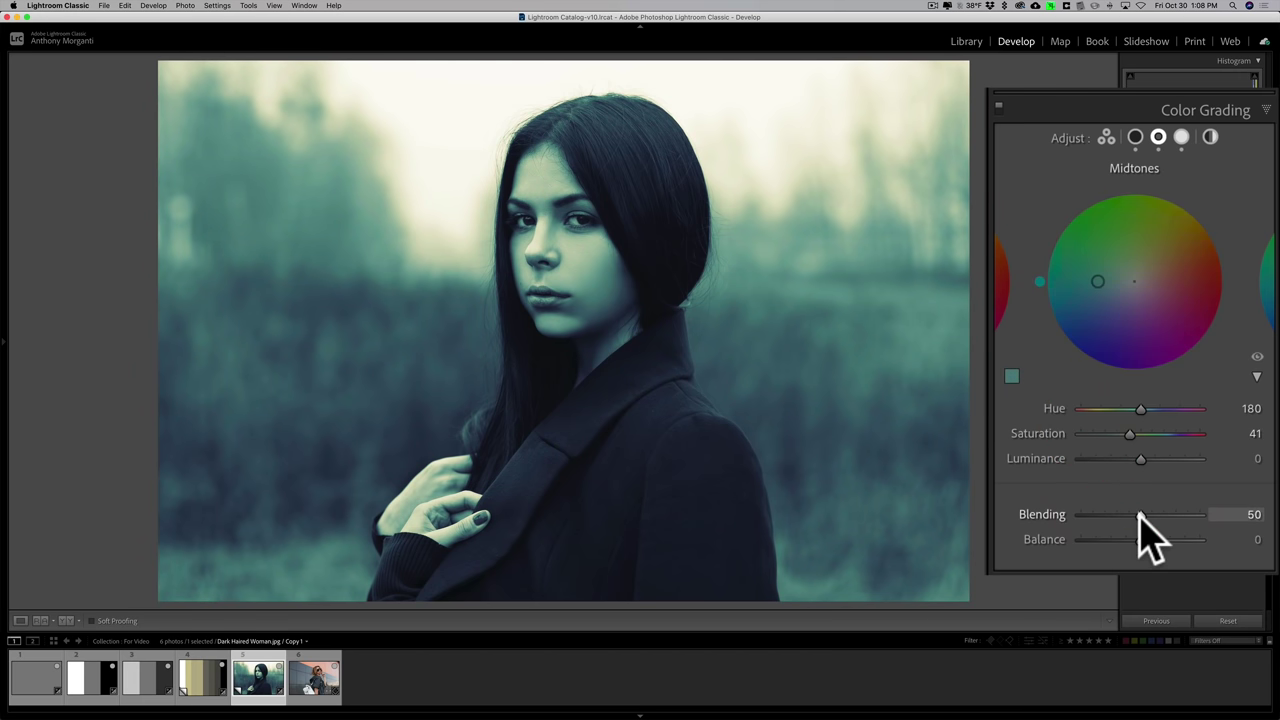
- Try Balance at +66, -7 and -62, reset it, and compare the graded portrait with its before view
left_click_drag(1140, 514, 1180, 540)
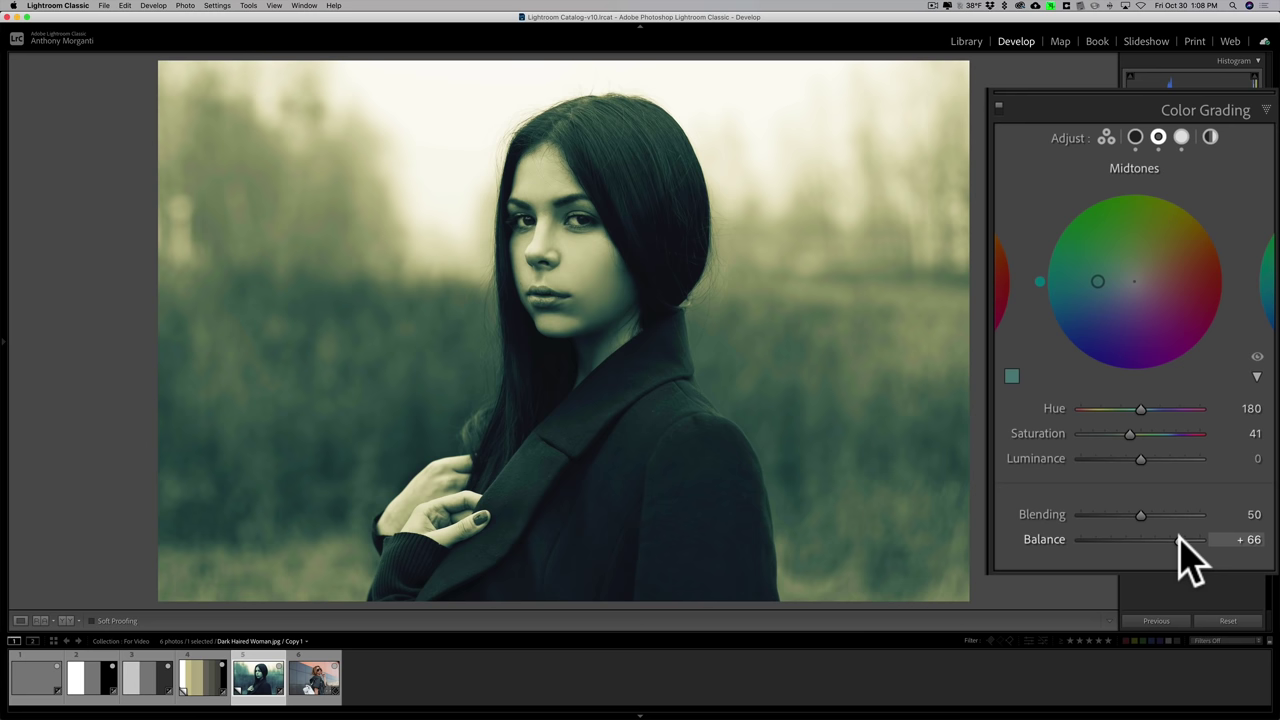
left_click_drag(1179, 538, 1147, 540)
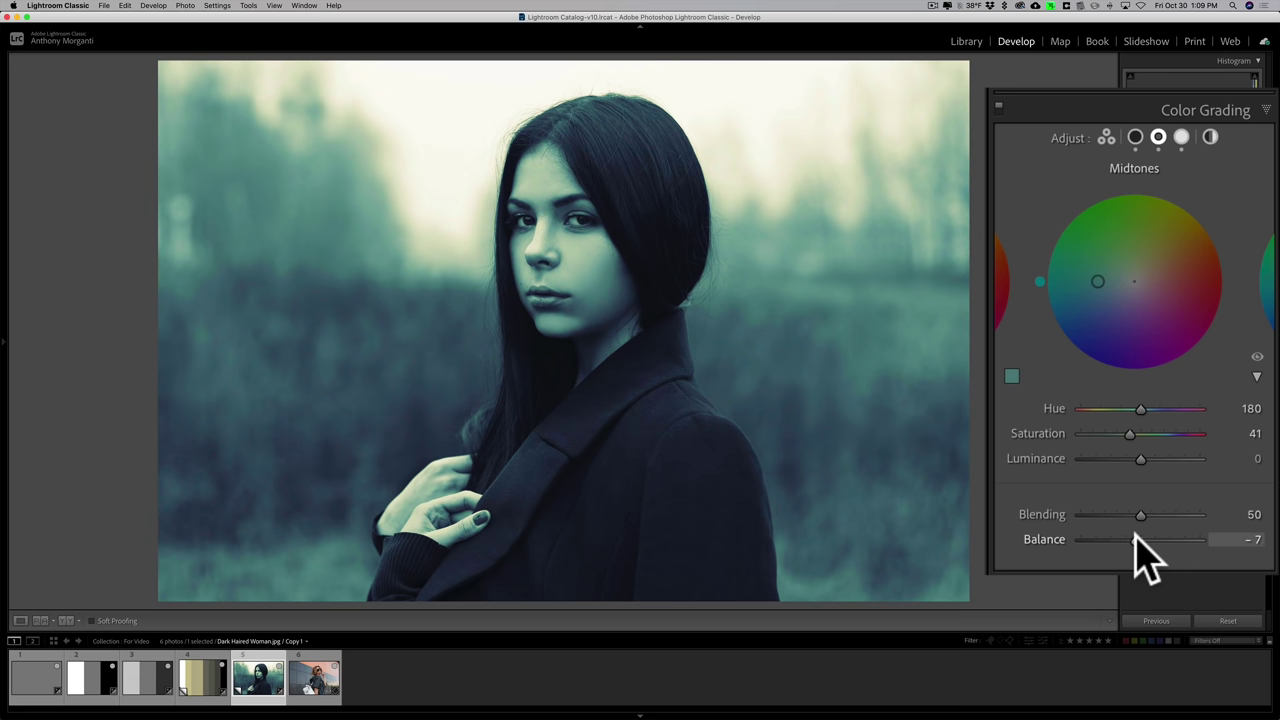
left_click_drag(1135, 537, 1103, 537)
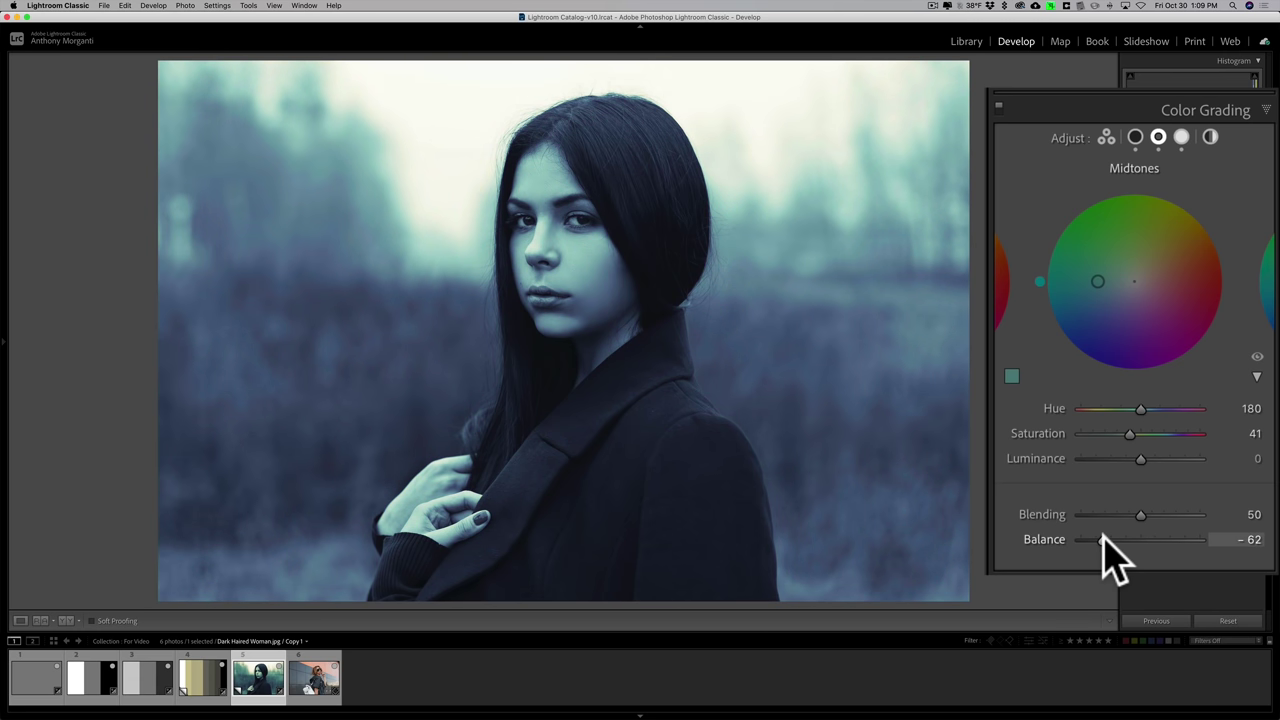
double_click(1128, 541)
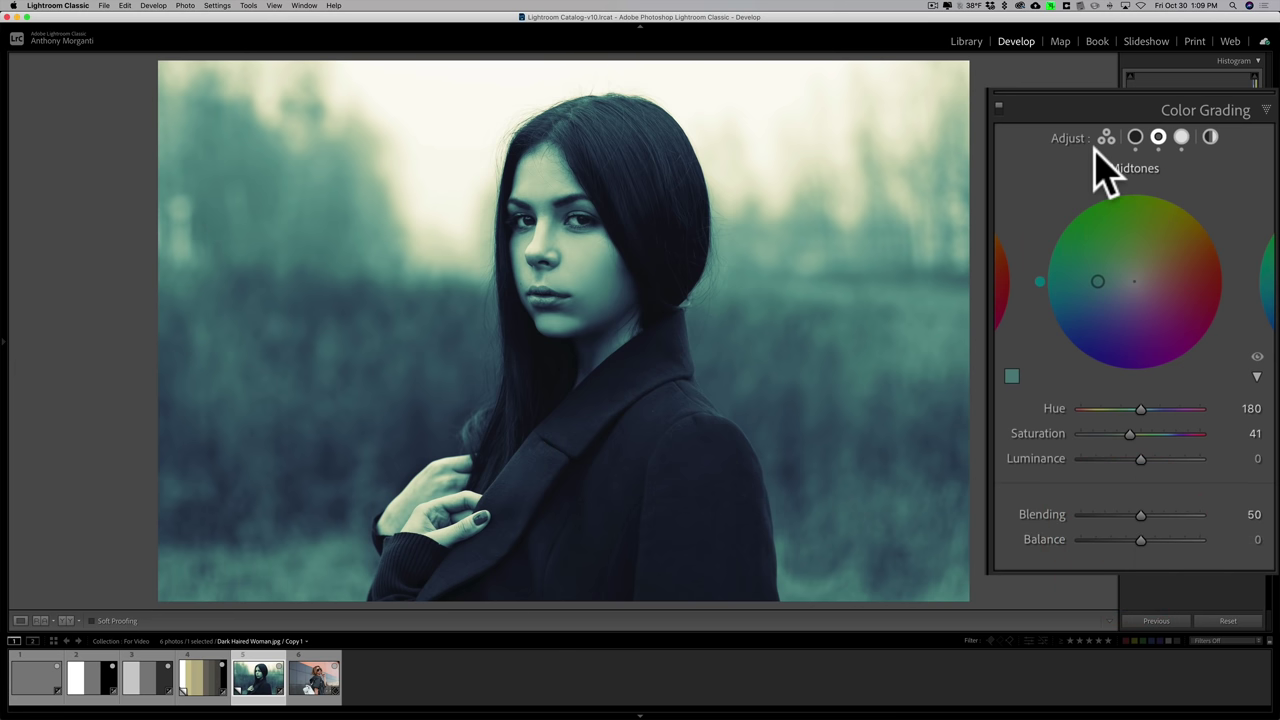
key("backslash")
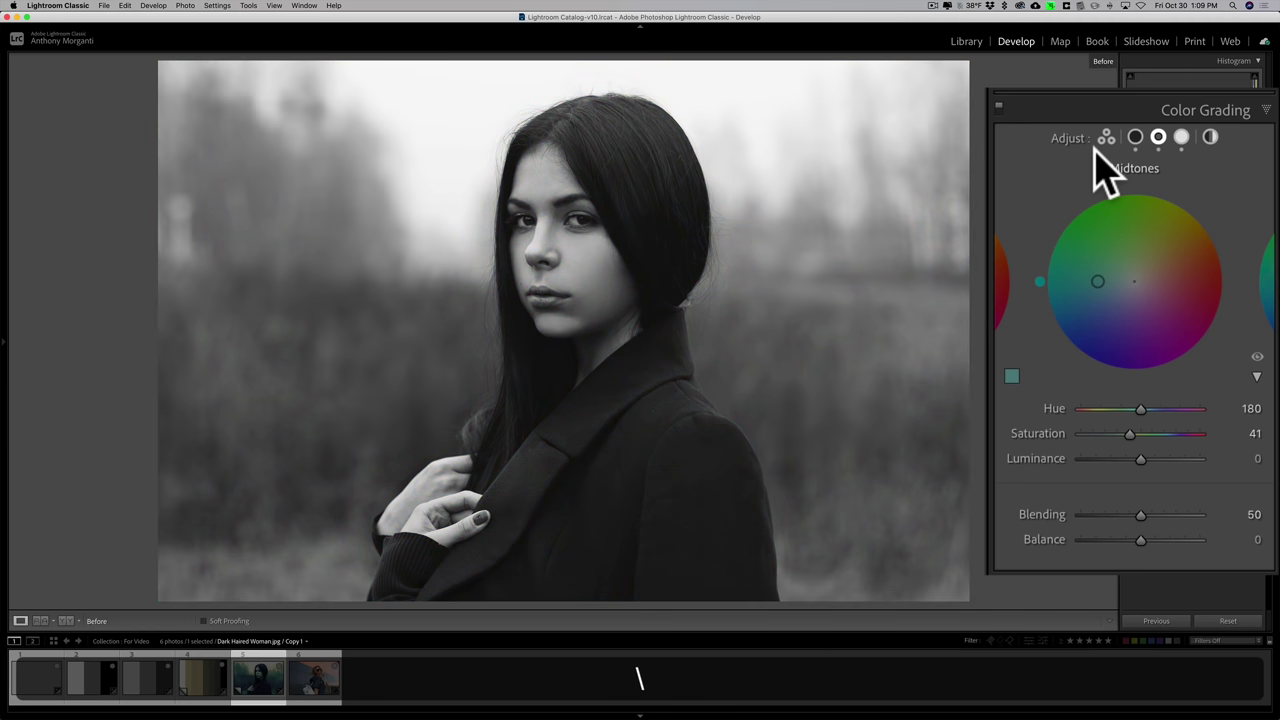
key("backslash")
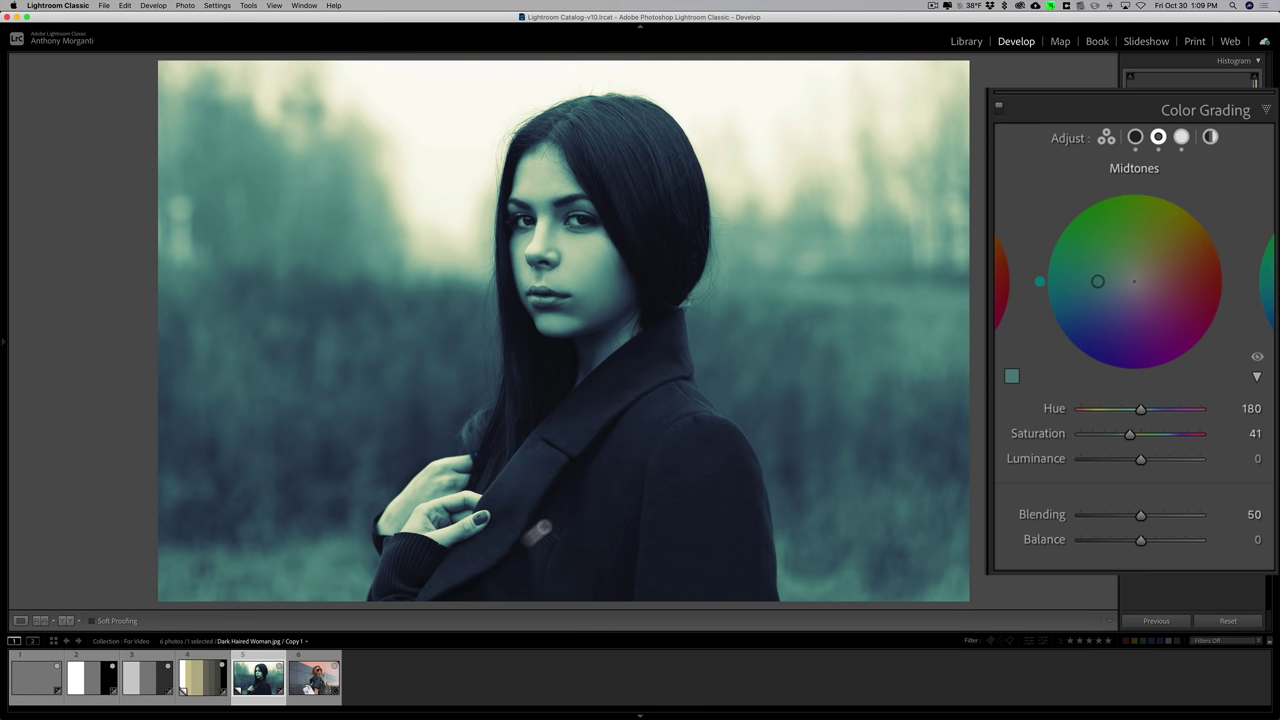
- Select AdobeStock_277572860.jpeg and apply the yellow custom color to its shadows, giving hue 52 and saturation 64
left_click(313, 677)
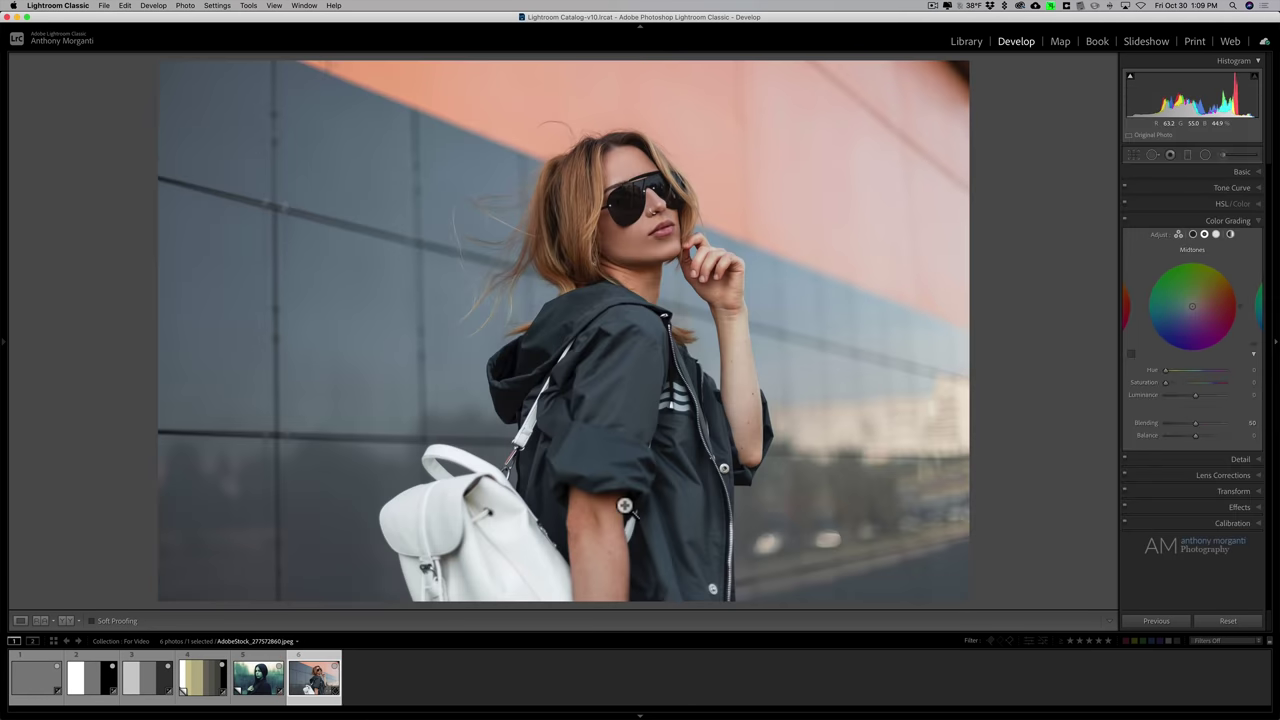
left_click(1192, 234)
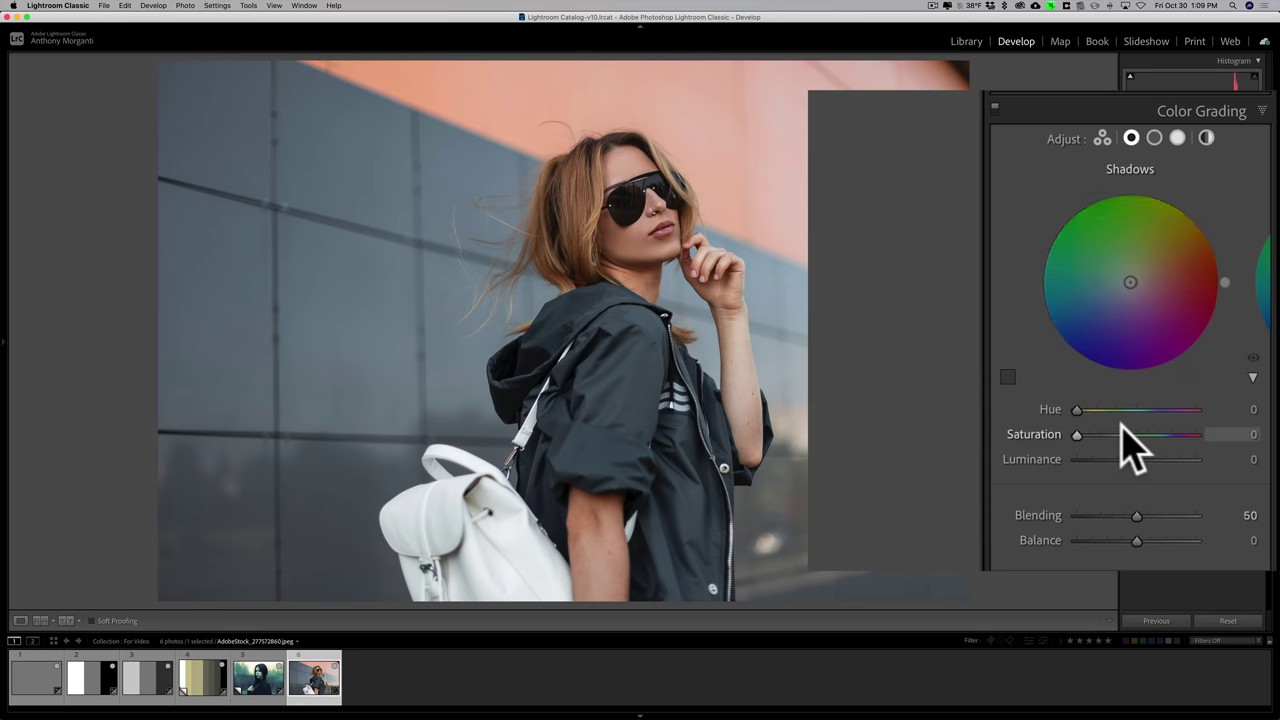
left_click(1008, 378)
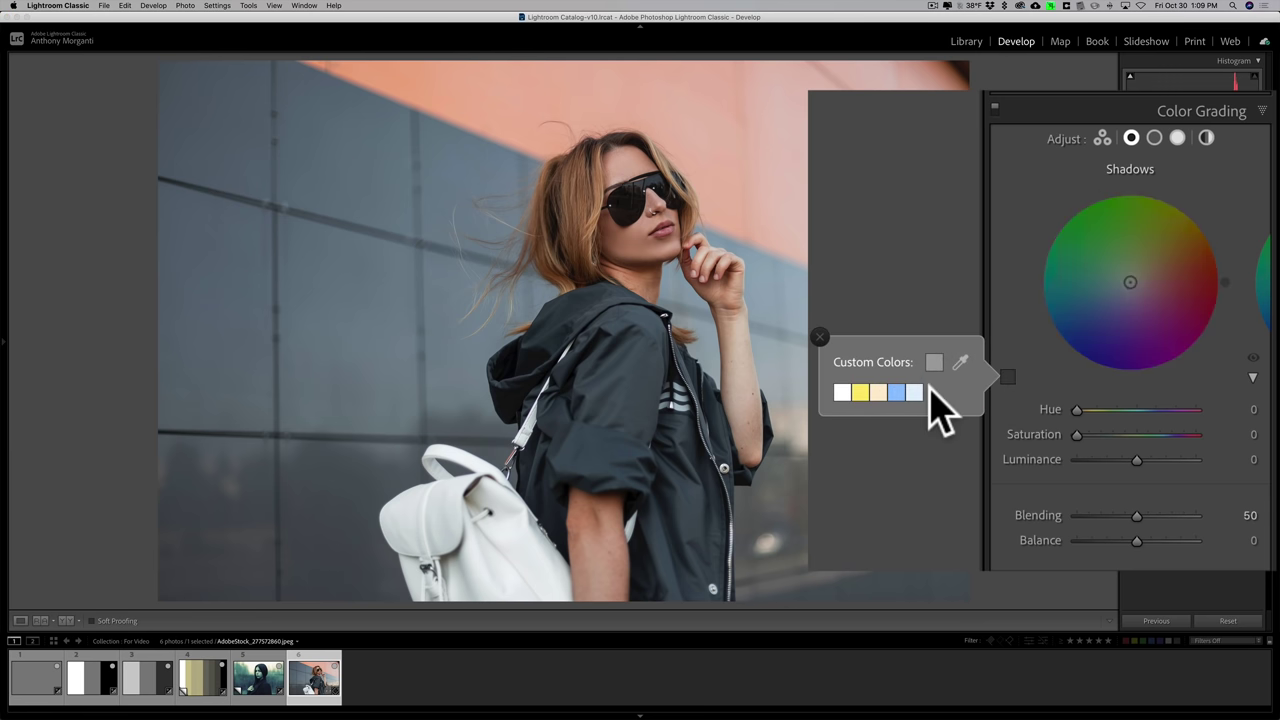
left_click(860, 392)
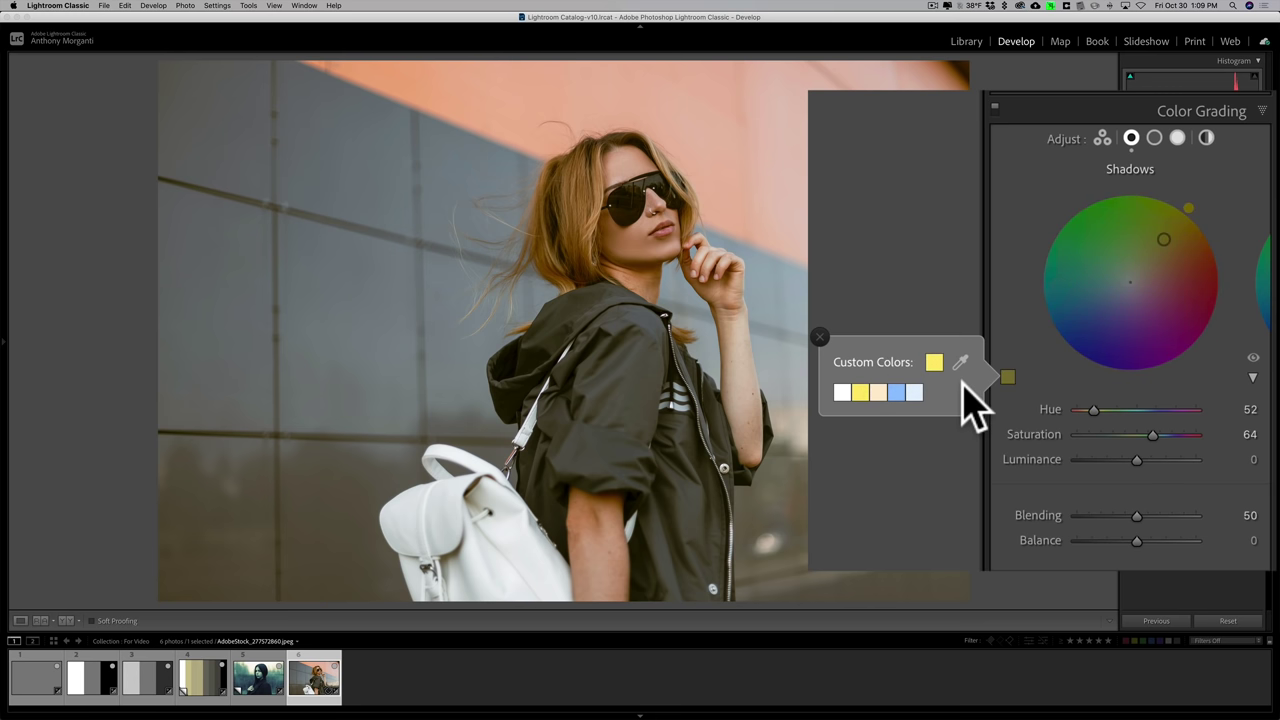
left_click(819, 336)
- Tint the highlights with a salmon color sampled from the photo, giving hue 13 and saturation 50
left_click(1177, 138)
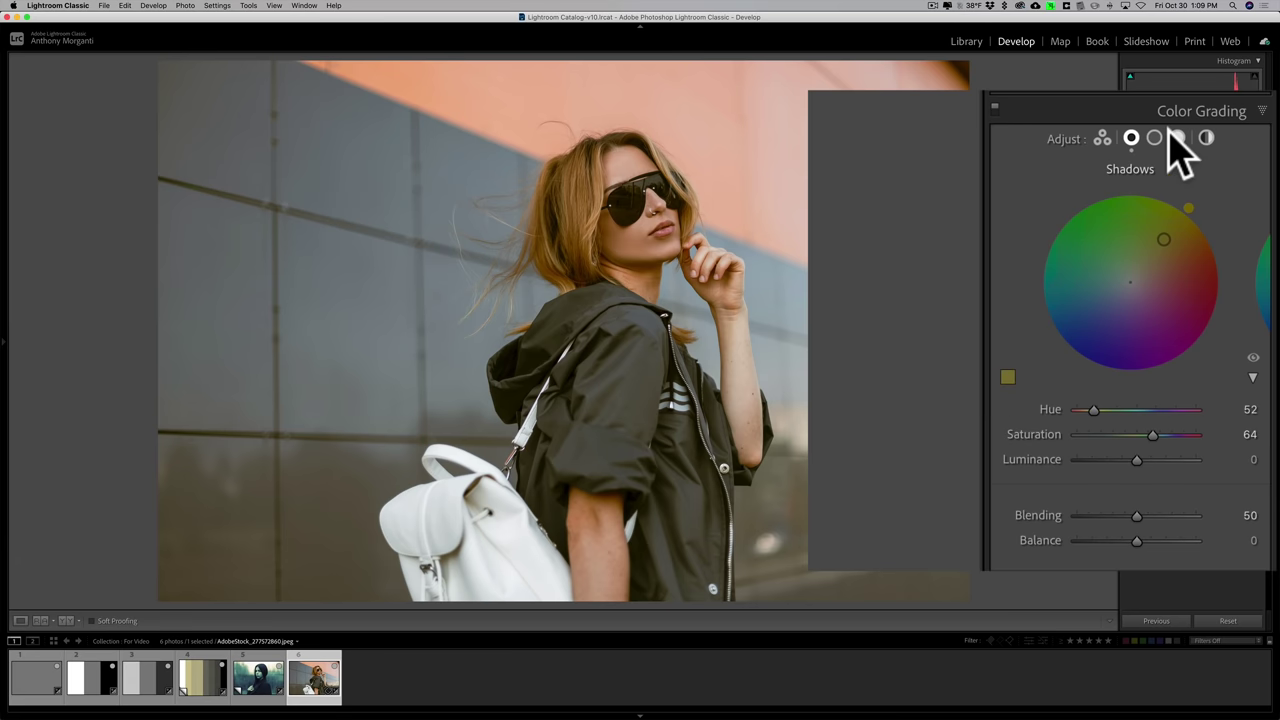
left_click(1008, 377)
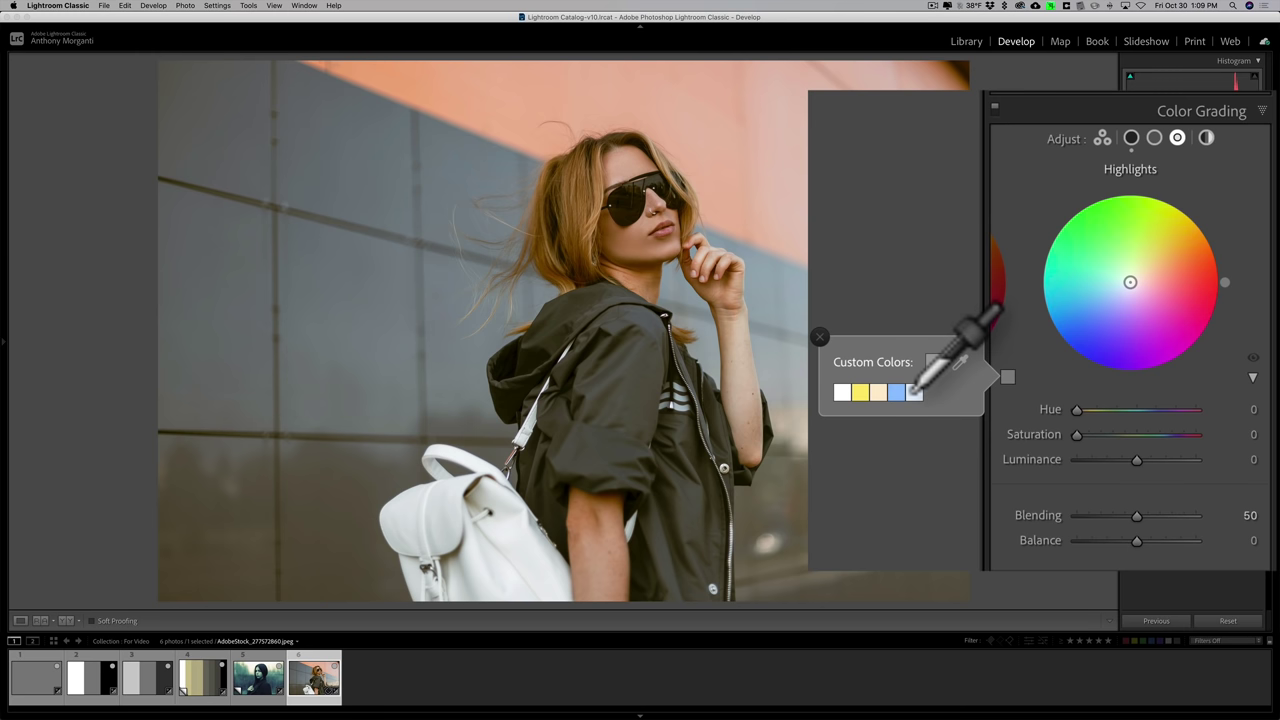
left_click(960, 362)
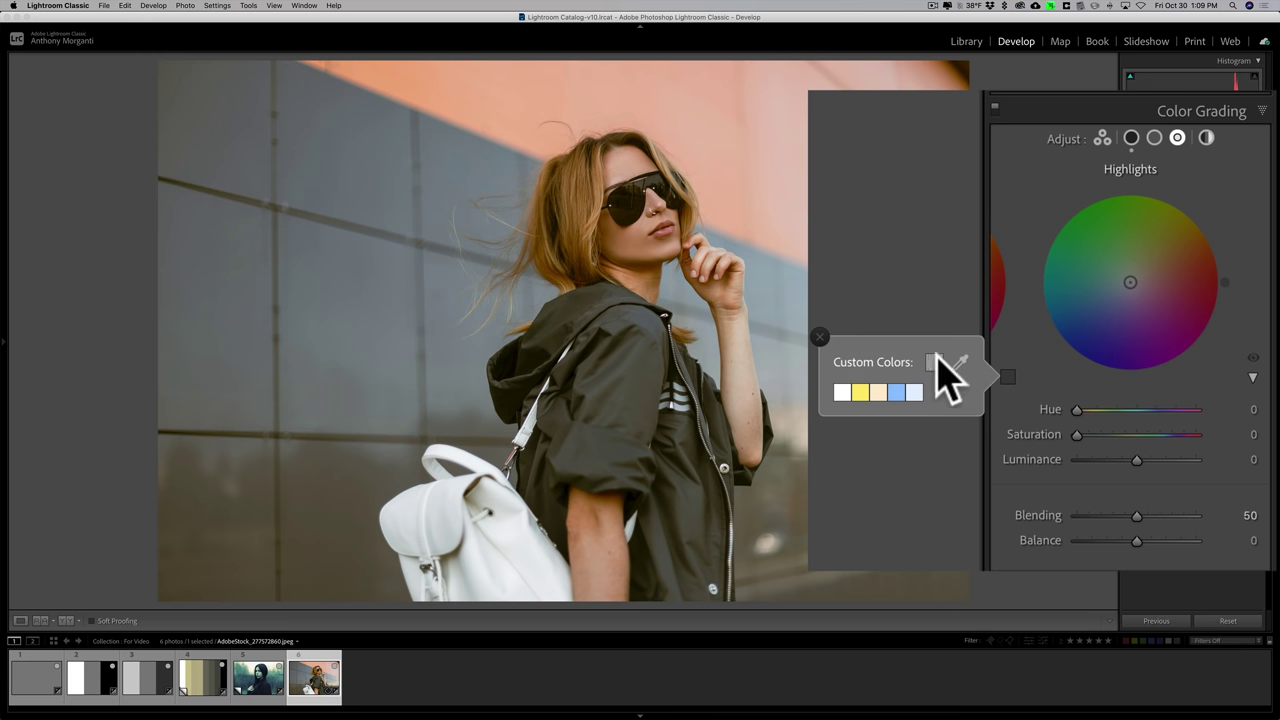
mouse_move(958, 365)
left_mouse_down()
mouse_move(1005, 350)
mouse_move(985, 330)
mouse_move(384, 308)
mouse_move(378, 356)
mouse_move(484, 490)
mouse_move(612, 514)
mouse_move(610, 540)
left_mouse_up()
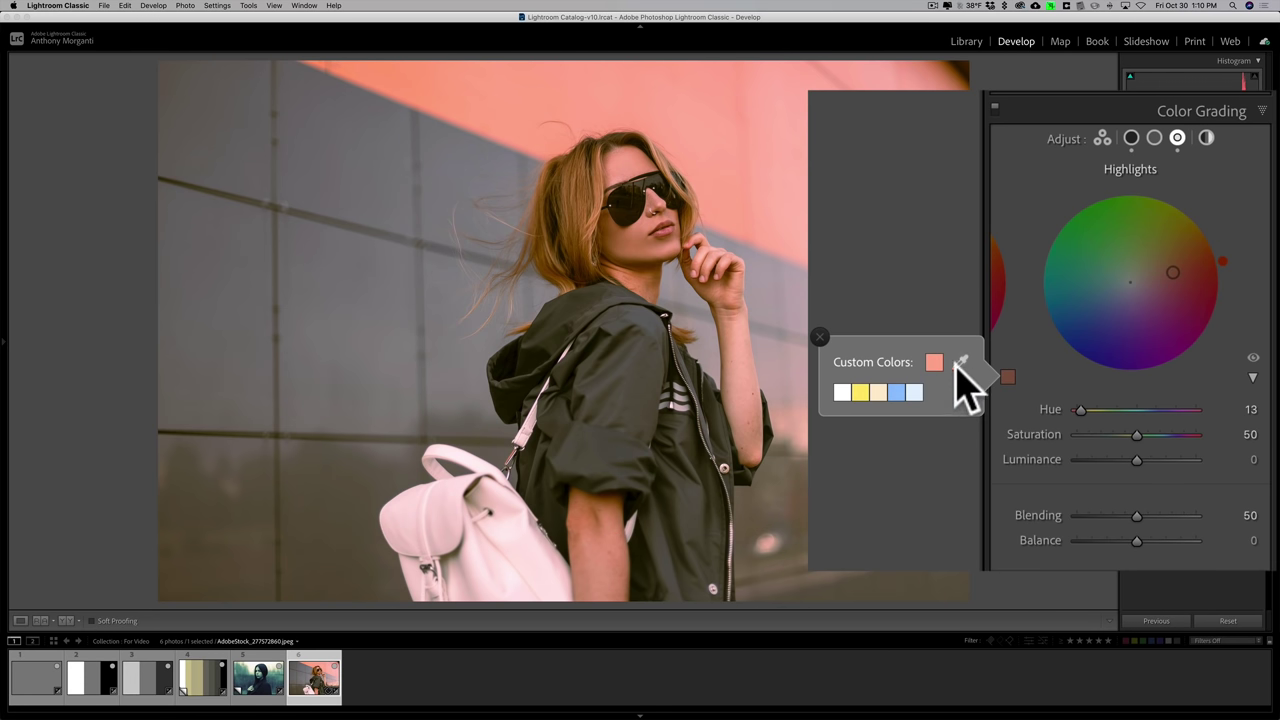
left_click(820, 337)
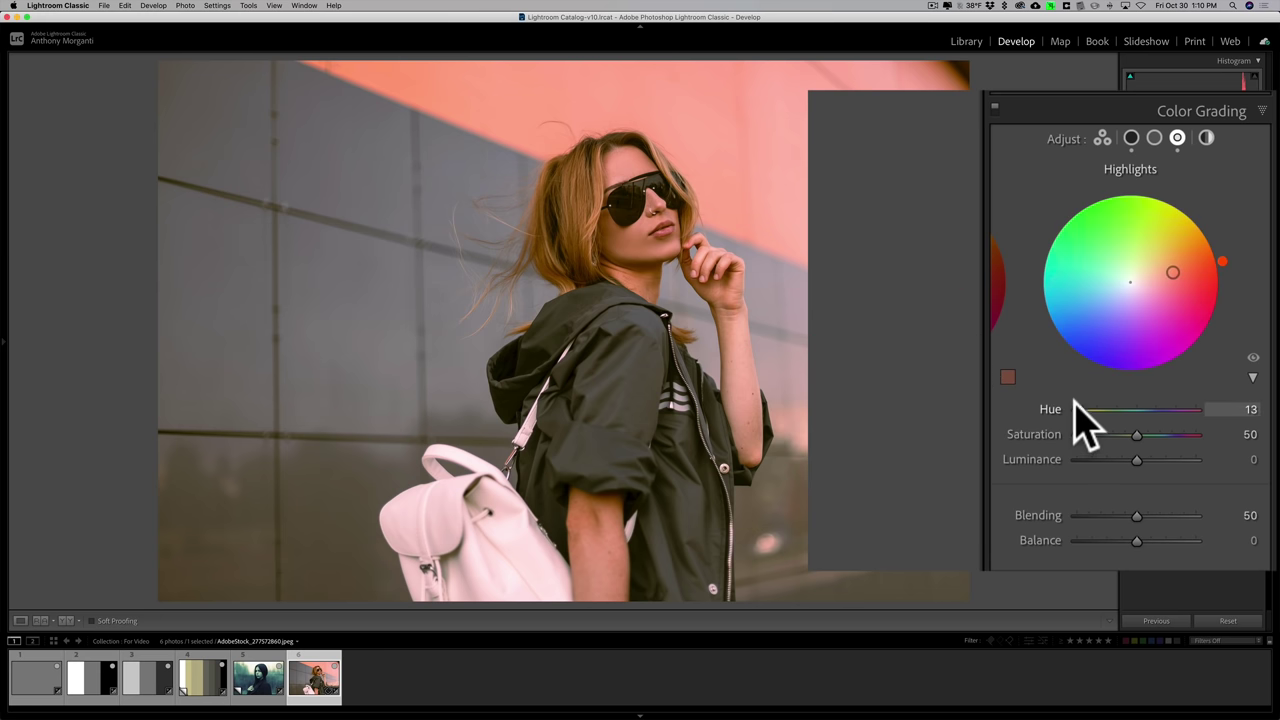
- Tint the photo's midtones a strong blue at hue 232 and saturation 82
left_click(1155, 138)
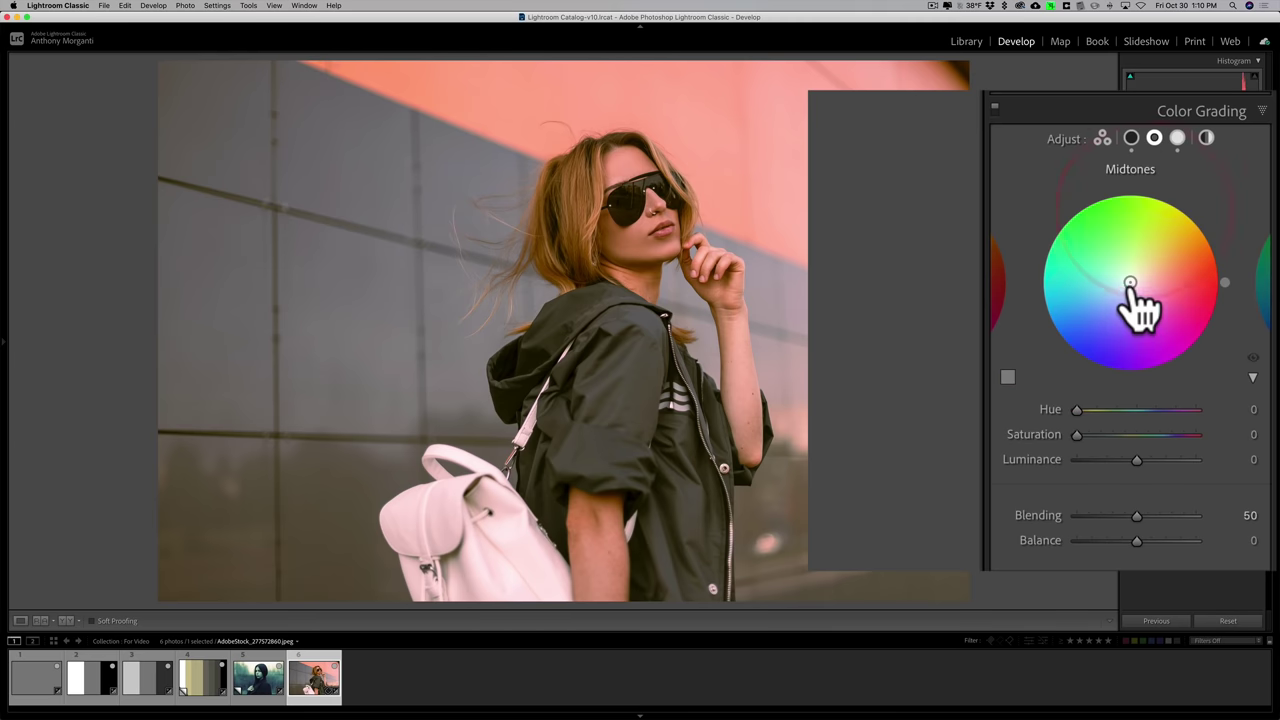
left_click_drag(1134, 290, 1088, 335)
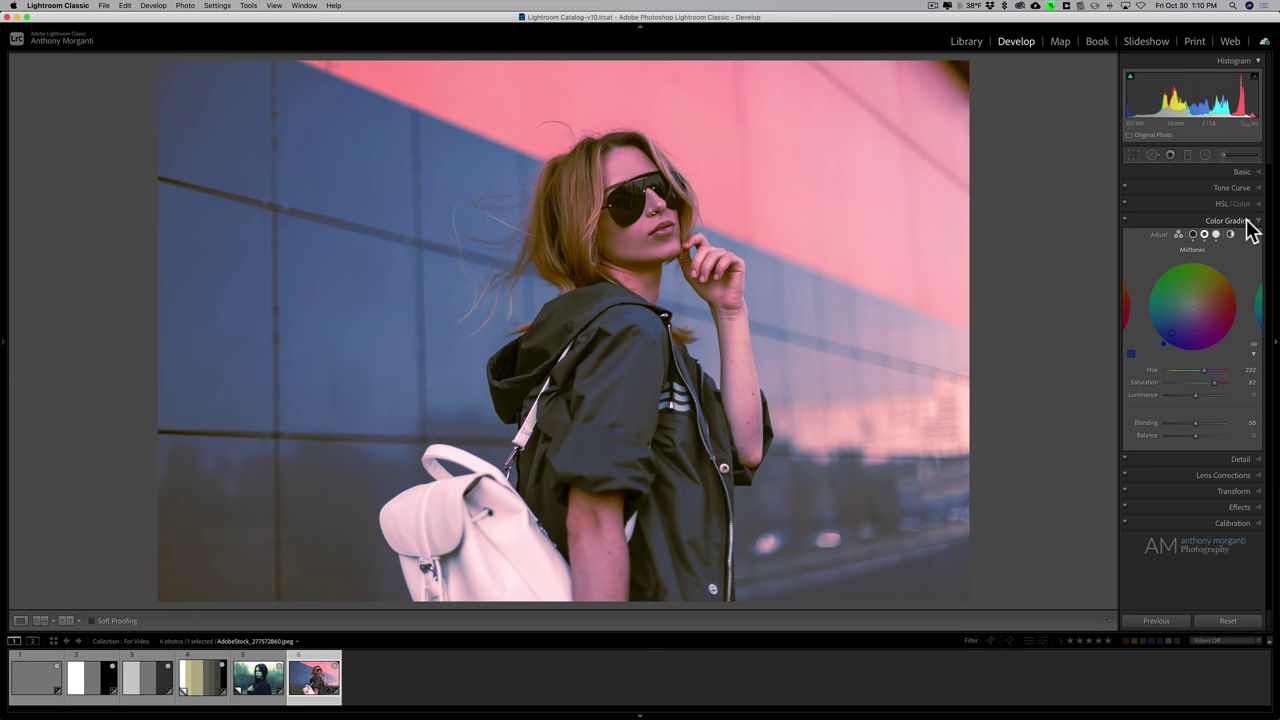
- Raise the tone curve's black point to output 70 and move its white point to input 219, output 255, using the point curve
left_click(1248, 221)
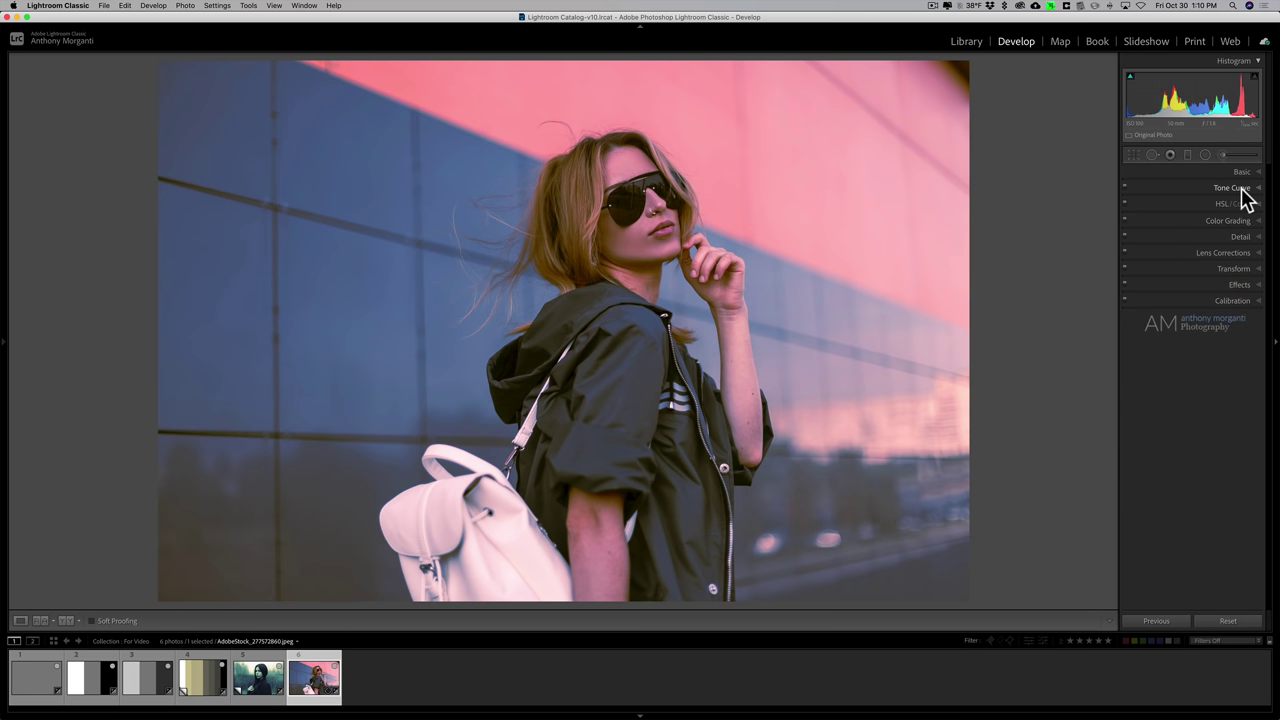
left_click(1241, 189)
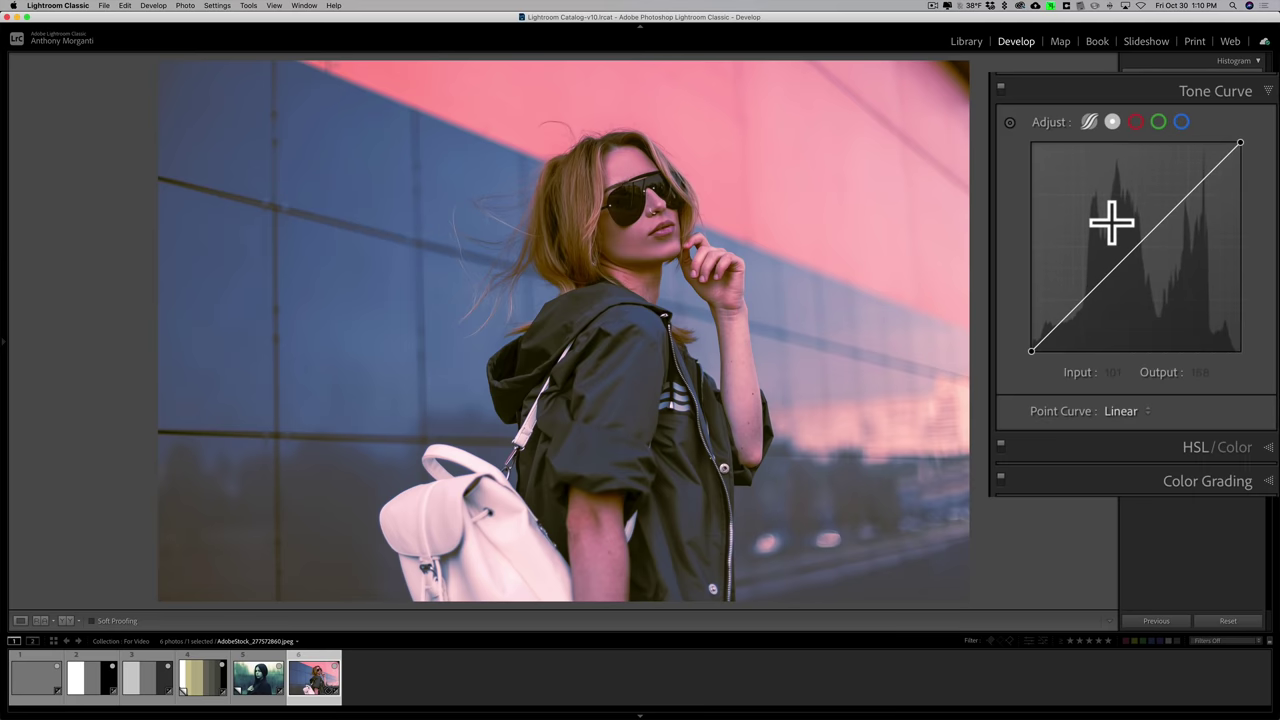
left_click(1089, 121)
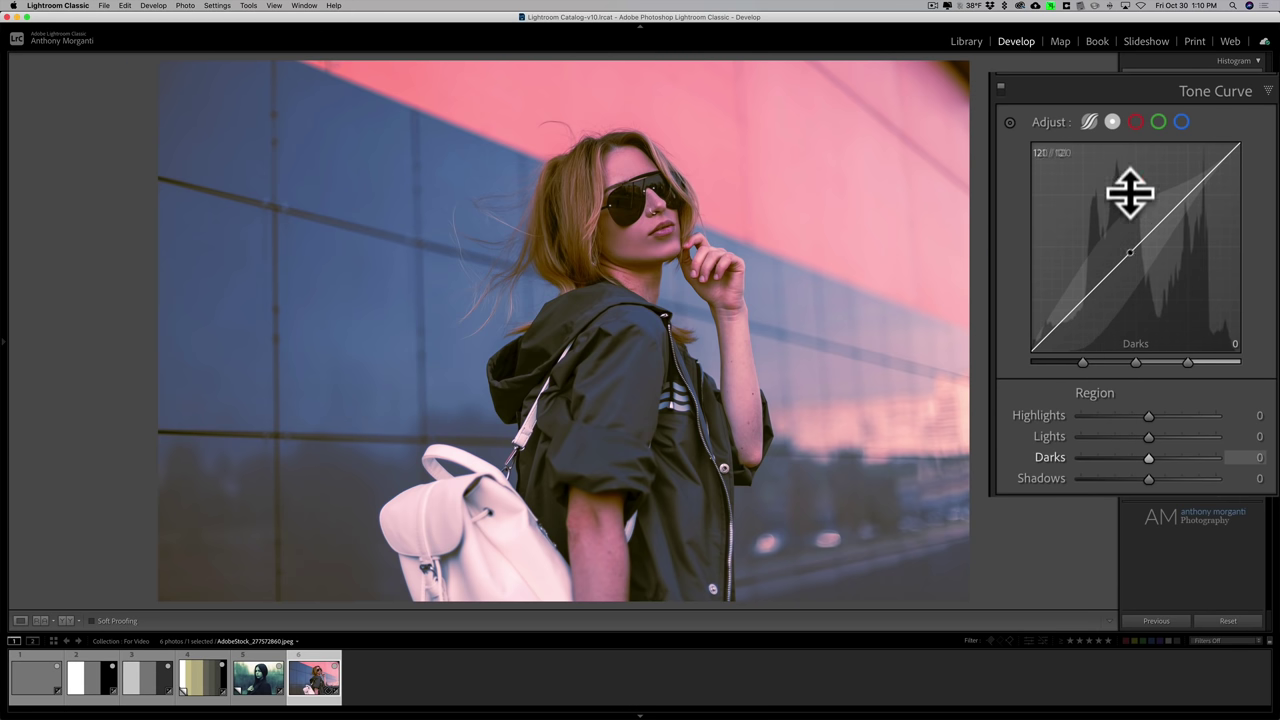
left_click(1112, 121)
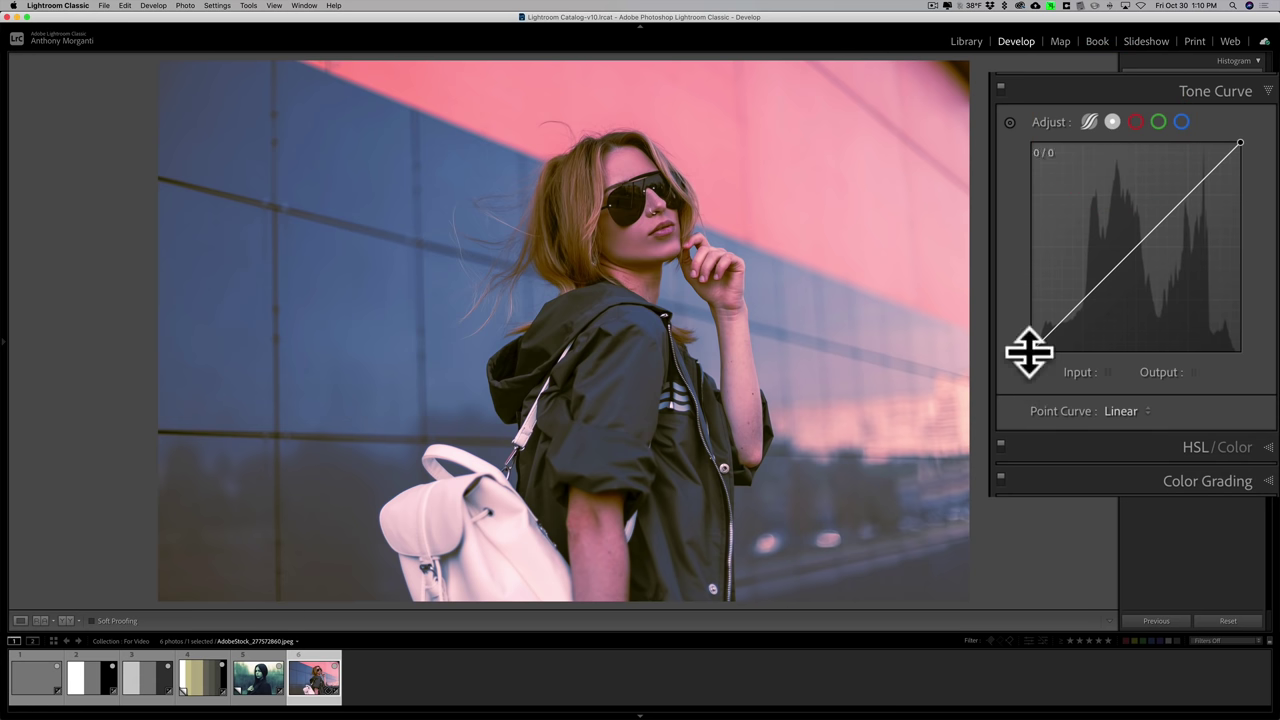
left_click_drag(1030, 352, 1038, 292)
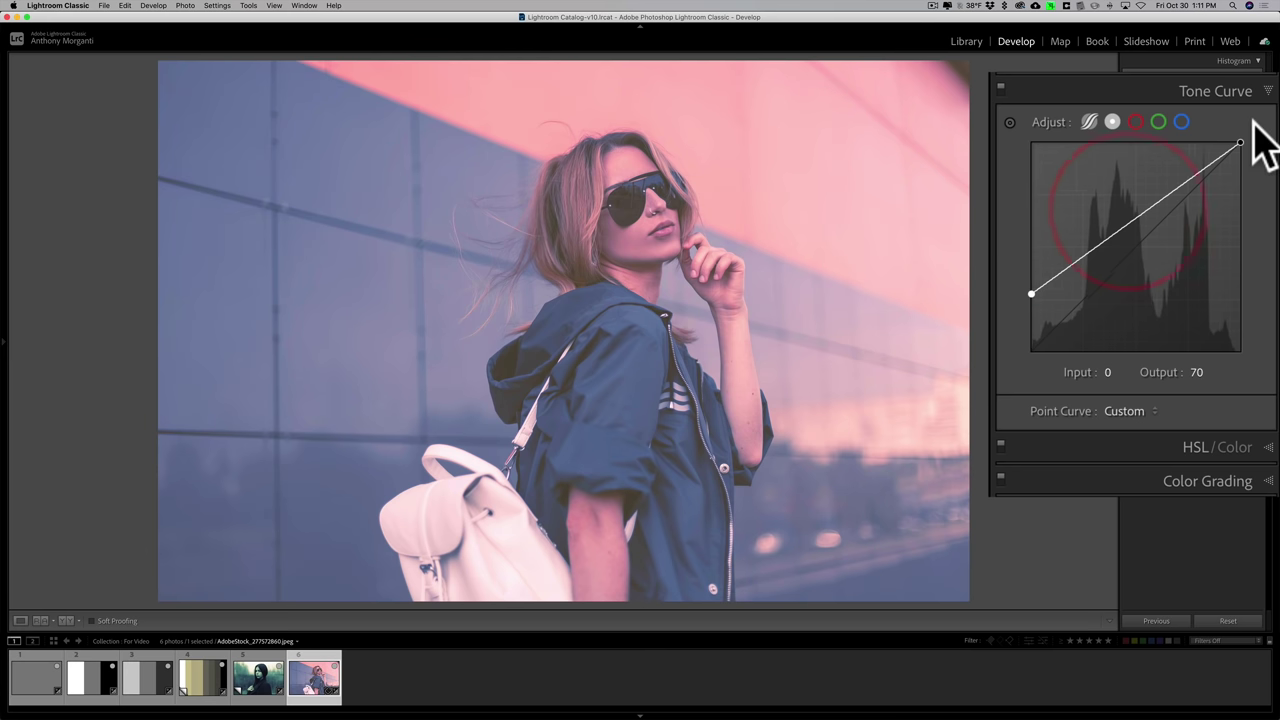
left_click_drag(1238, 145, 1208, 140)
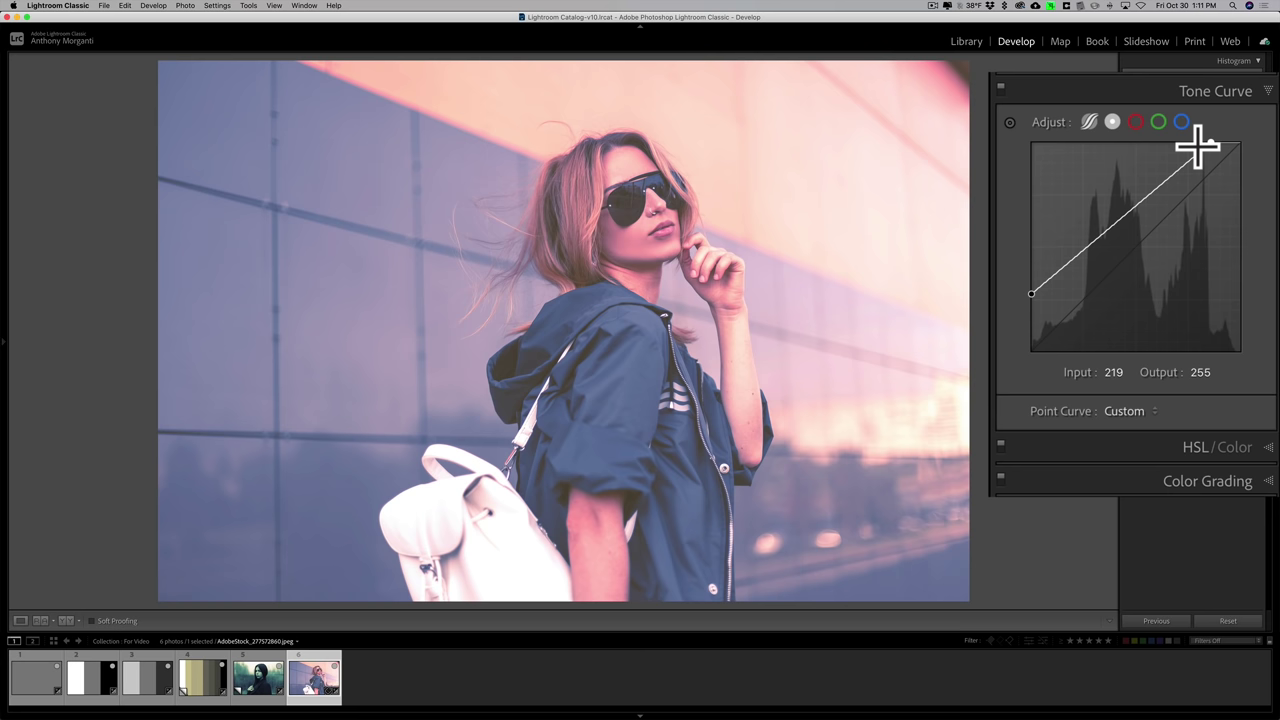
left_click(1234, 92, "super")
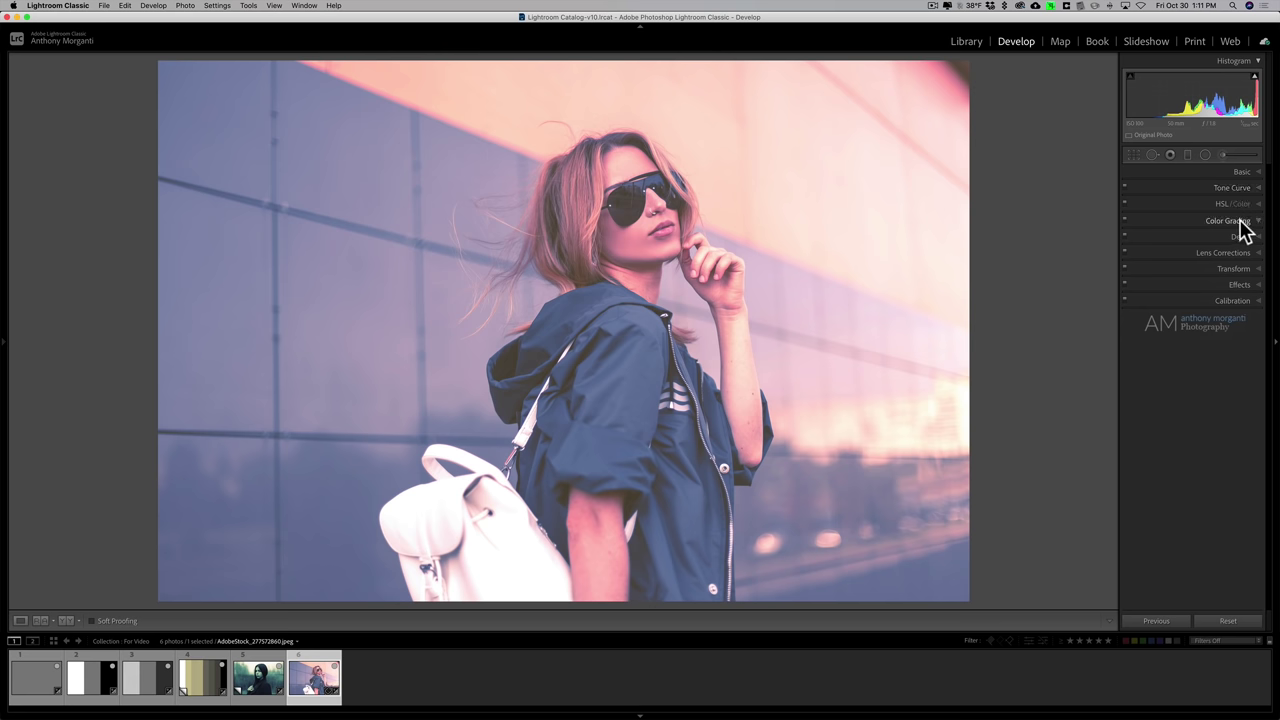
- Show all three color grading wheels, try Blending at 48 and Balance at +24, and reset both to their defaults
left_click(1240, 222)
left_click(1179, 232)
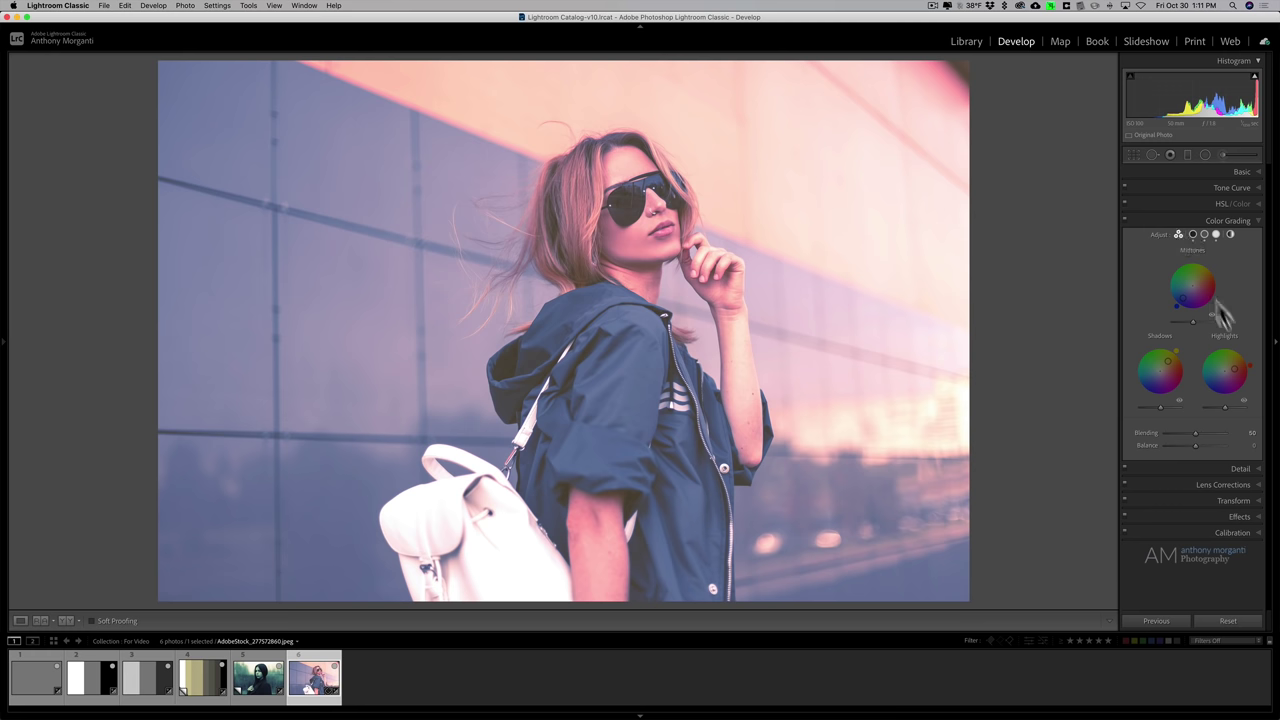
mouse_move(1193, 432)
left_mouse_down()
mouse_move(1222, 441)
mouse_move(1169, 433)
mouse_move(1222, 443)
mouse_move(1174, 442)
mouse_move(1202, 443)
left_mouse_up()
left_click(1194, 431)
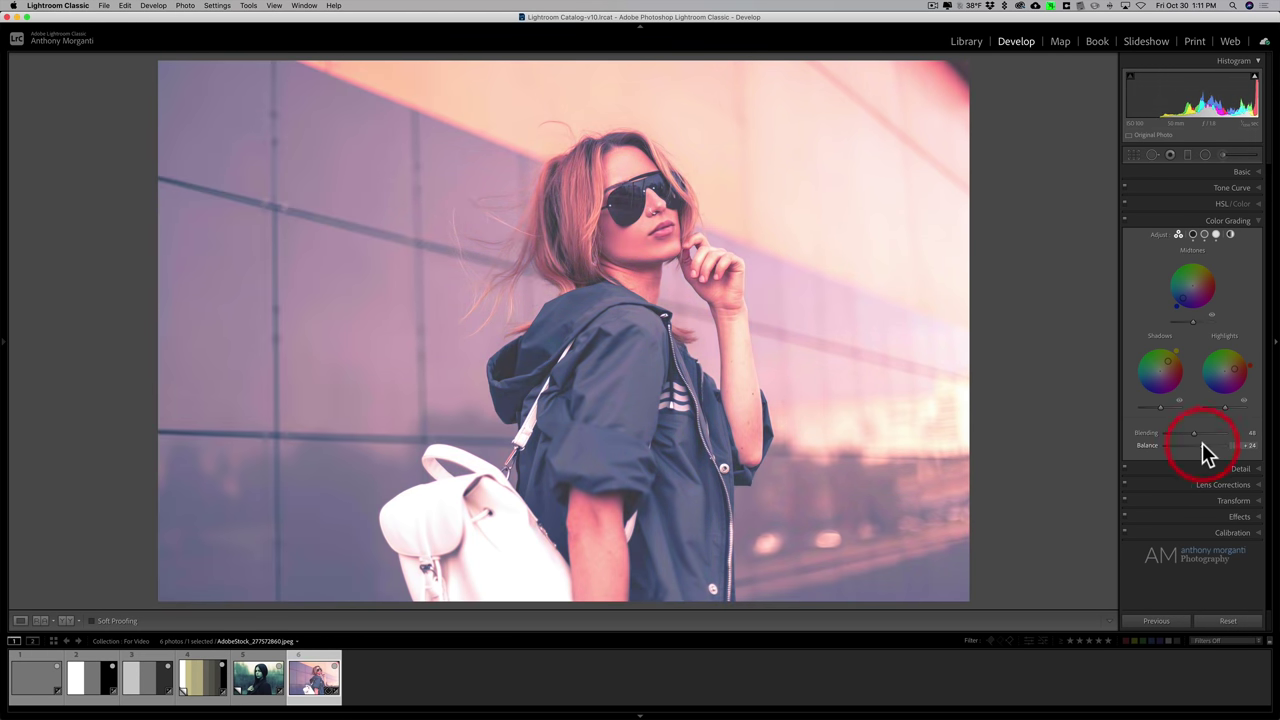
double_click(1202, 443)
left_click(1192, 430)
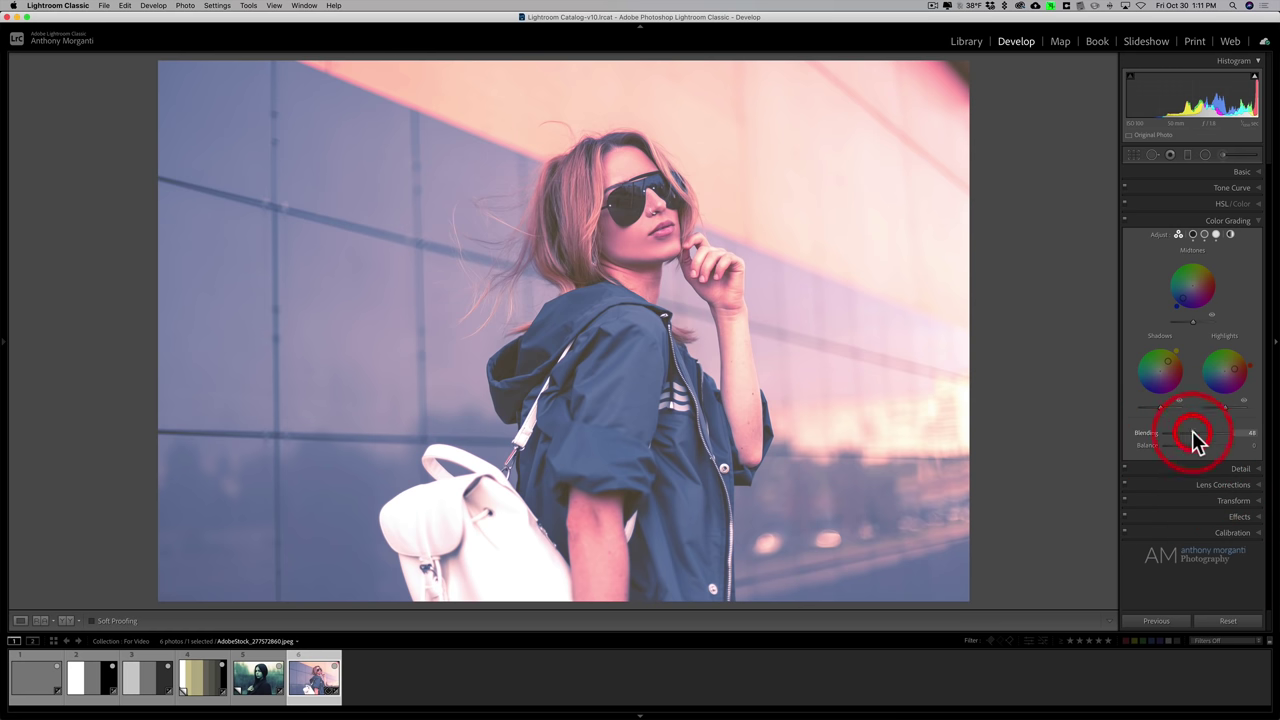
left_click_drag(1192, 430, 1195, 432)
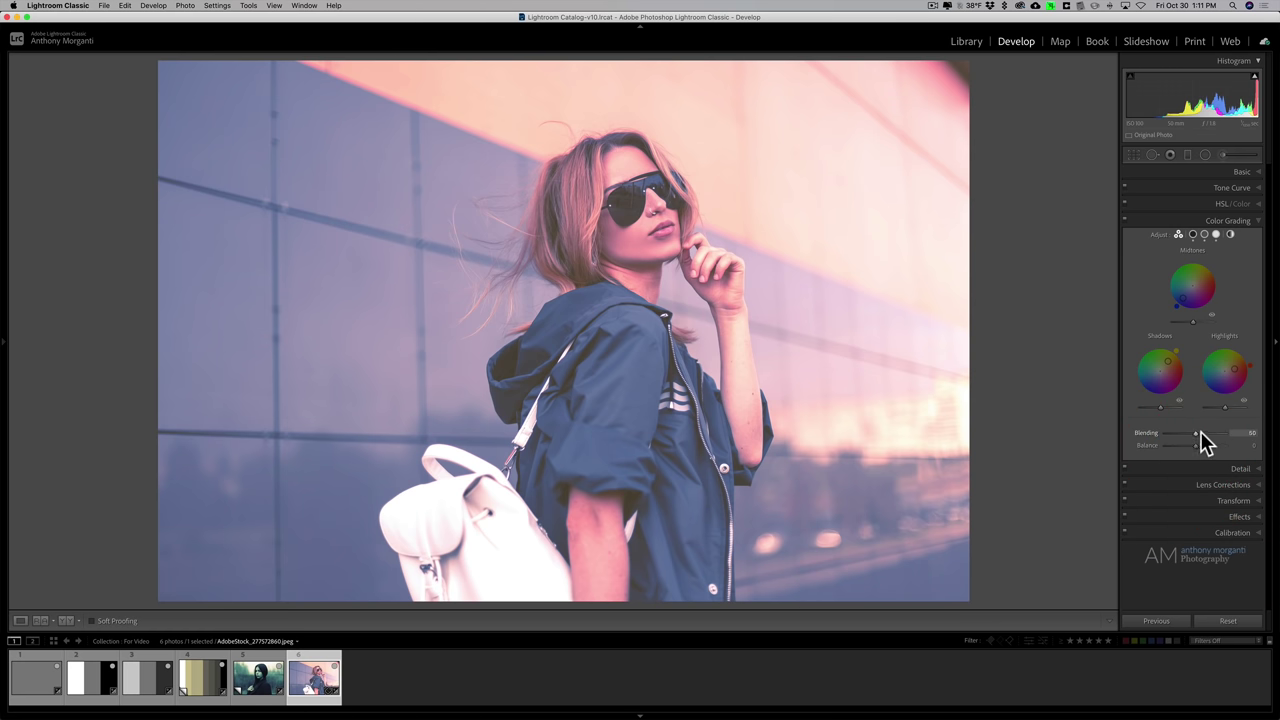